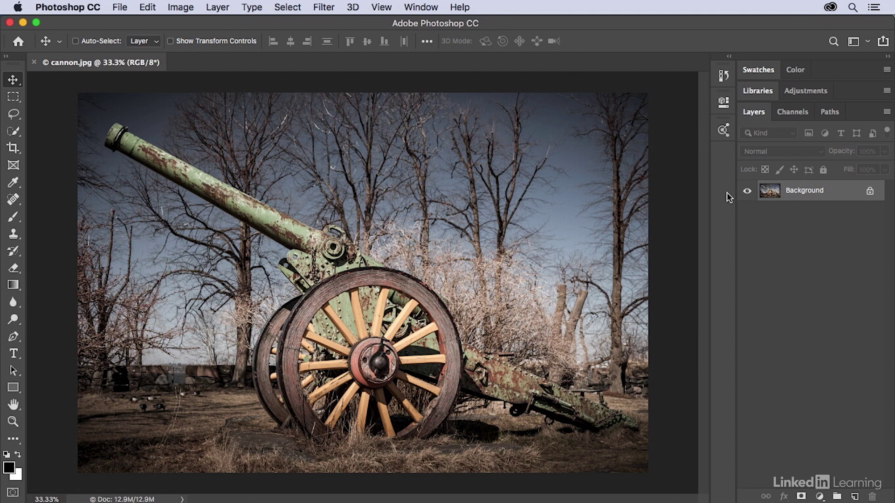
# Step: Select the whole image, trial-shrink it with Scale, then cancel and deselect
pyautogui.click(153, 11)
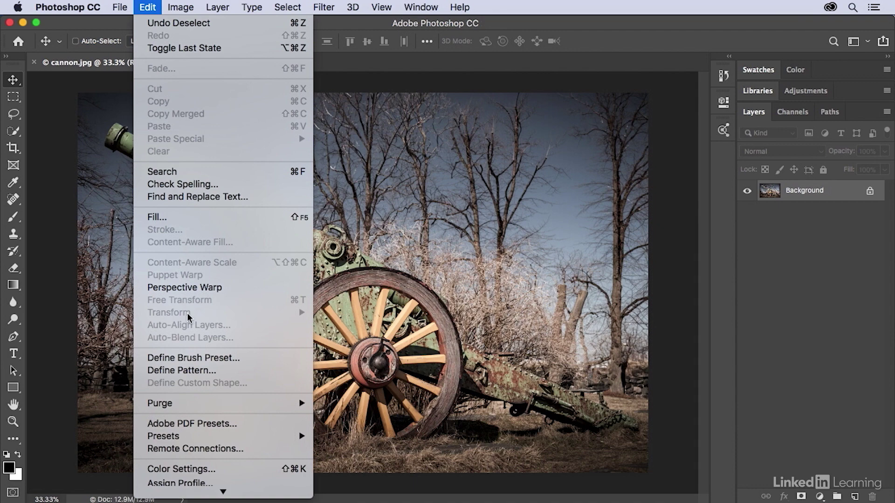
pyautogui.click(382, 316)
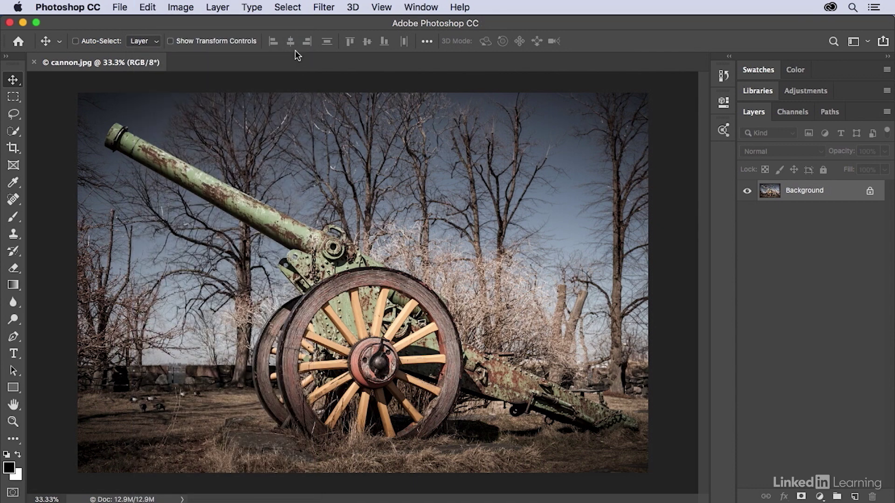
pyautogui.click(290, 9)
pyautogui.click(294, 22)
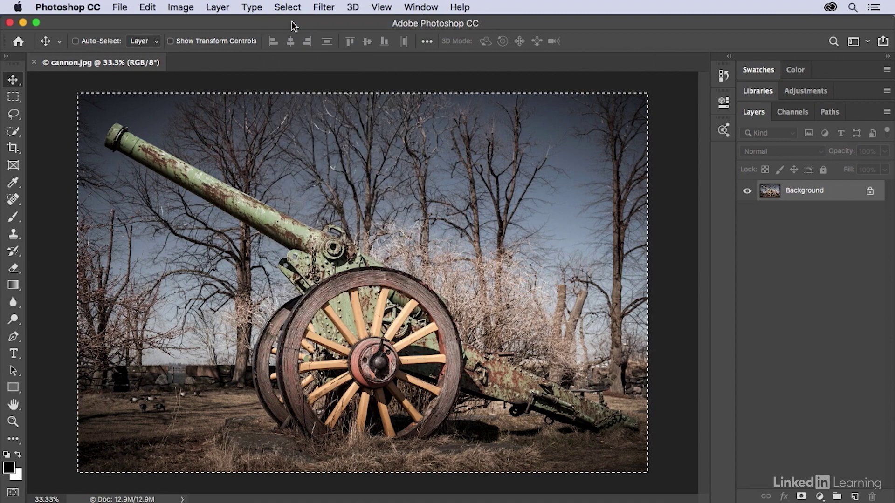
pyautogui.click(149, 9)
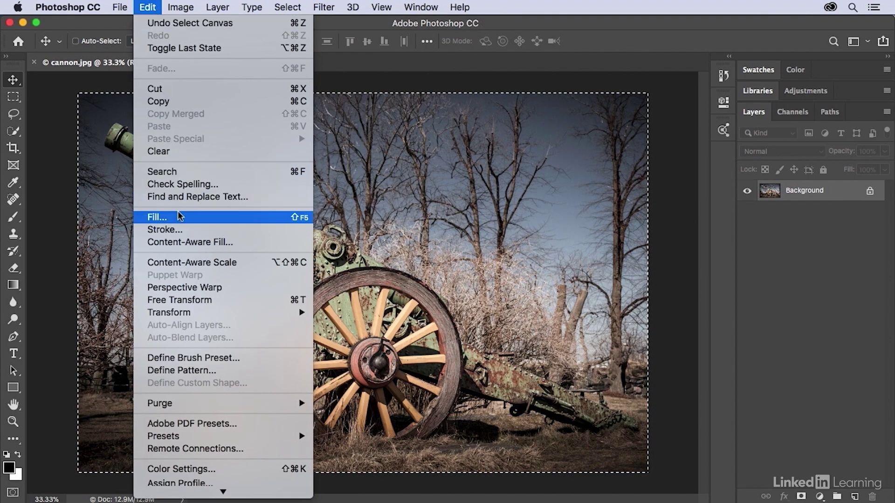
pyautogui.moveTo(169, 312)
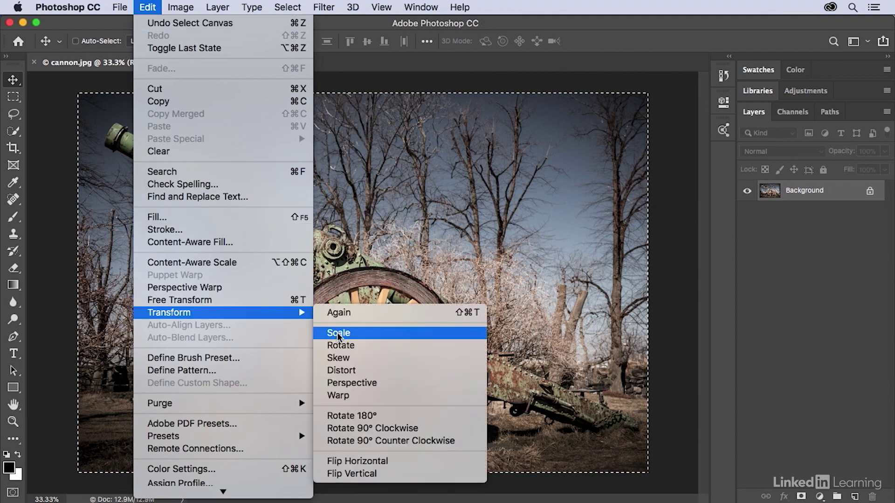
pyautogui.click(338, 334)
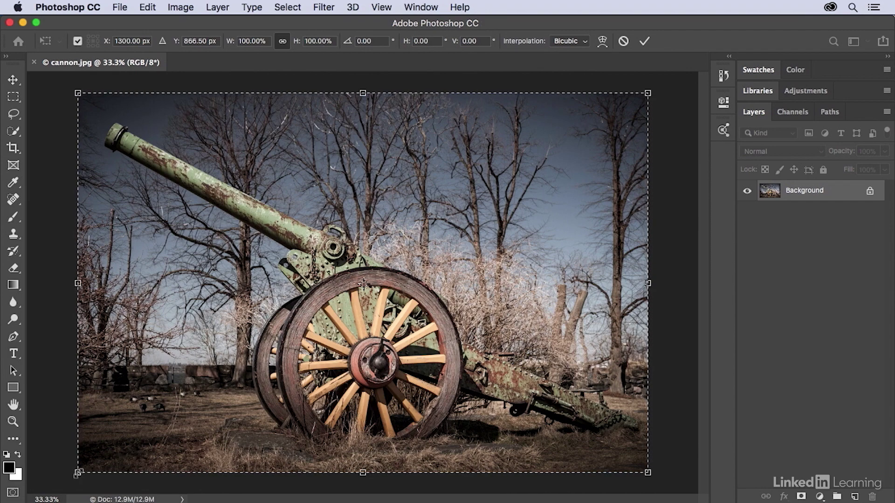
pyautogui.moveTo(78, 473); pyautogui.dragTo(248, 360)
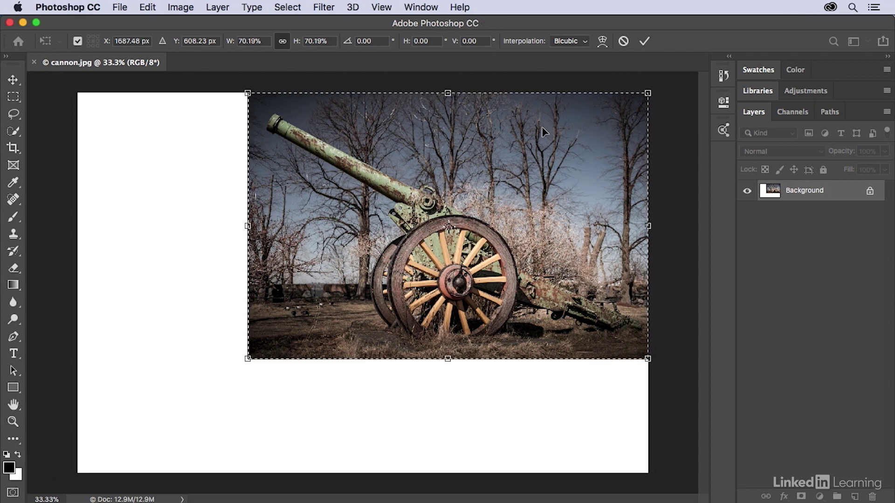
pyautogui.click(622, 41)
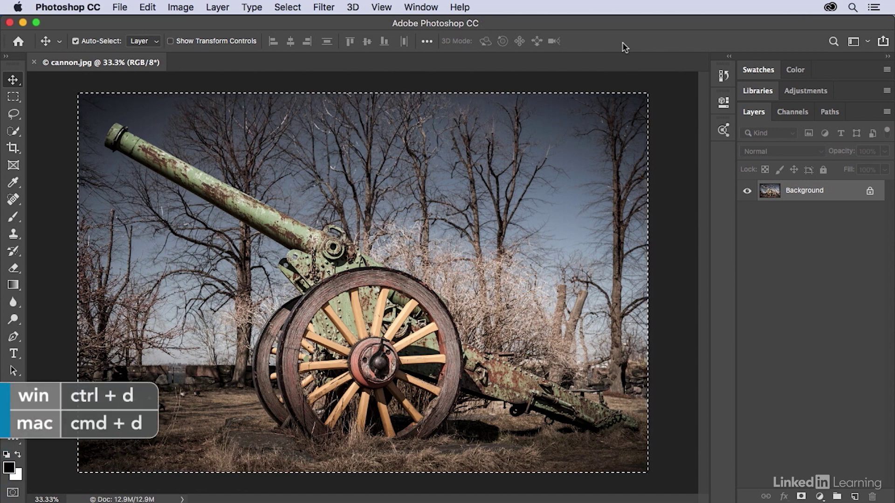
pyautogui.press('super+d')
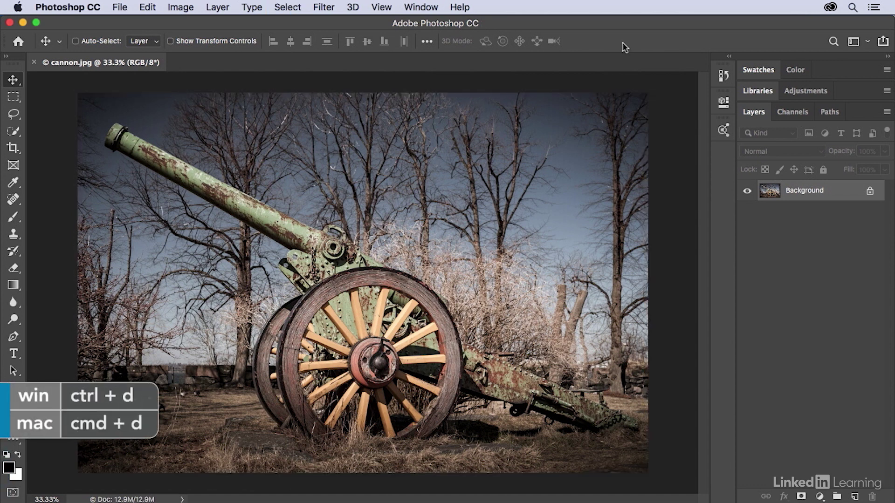
# Step: Unlock the Background as Layer 0, trial-scale it to about 61%, and cancel
pyautogui.click(871, 193)
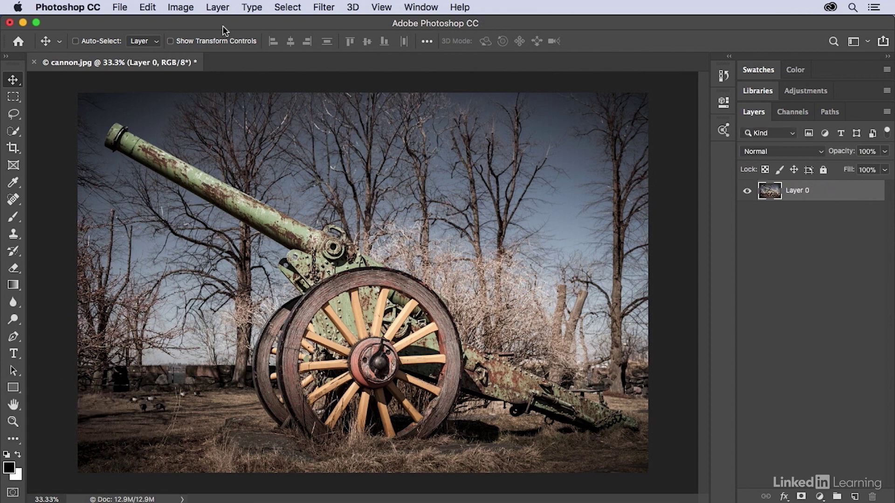
pyautogui.click(156, 7)
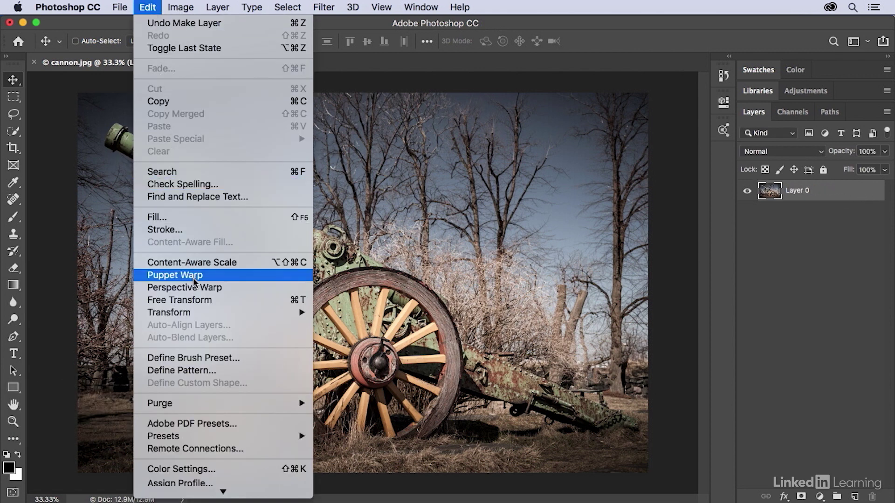
pyautogui.moveTo(168, 313)
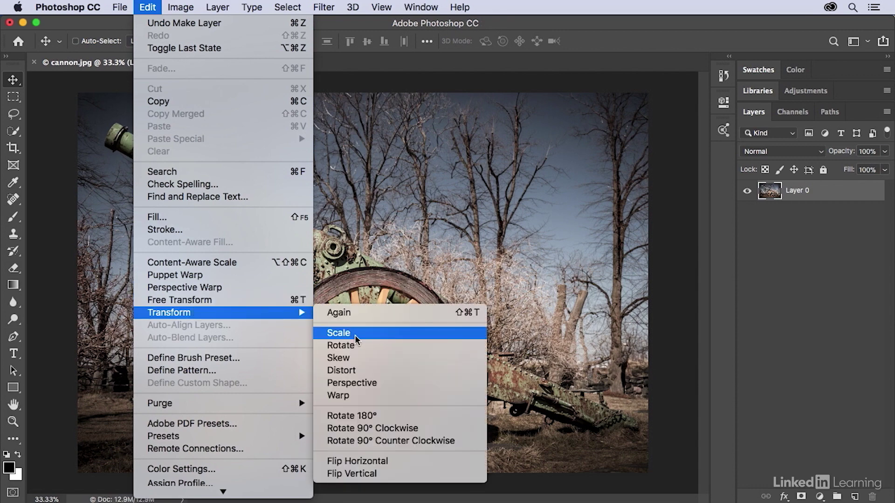
pyautogui.click(354, 333)
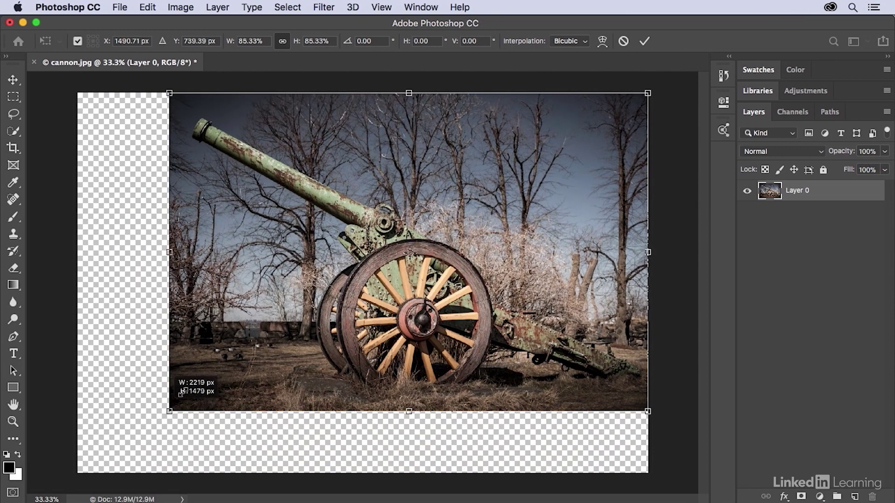
pyautogui.moveTo(78, 473); pyautogui.dragTo(298, 326)
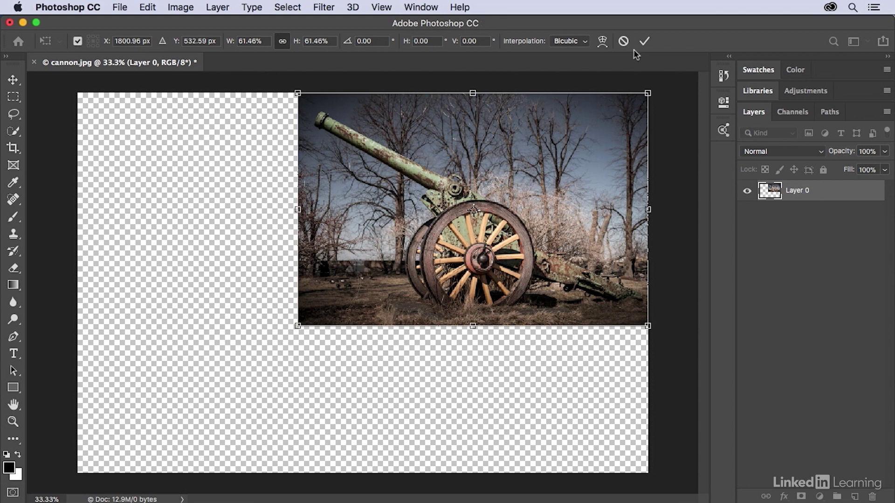
pyautogui.click(623, 42)
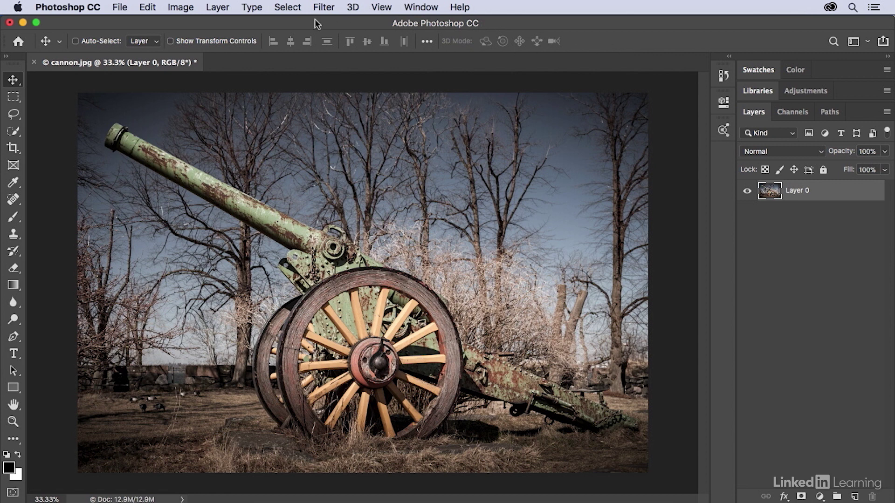
# Step: Convert Layer 0 to a smart object from its right-click menu
pyautogui.click(217, 8)
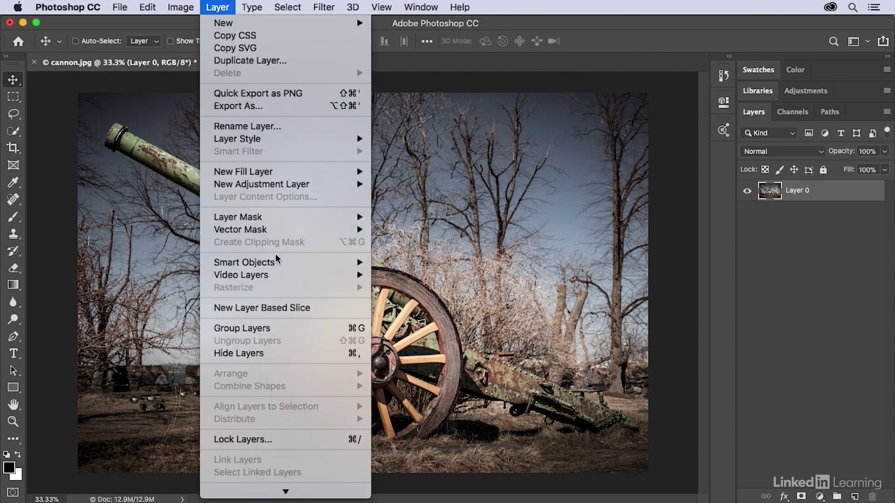
pyautogui.moveTo(244, 262)
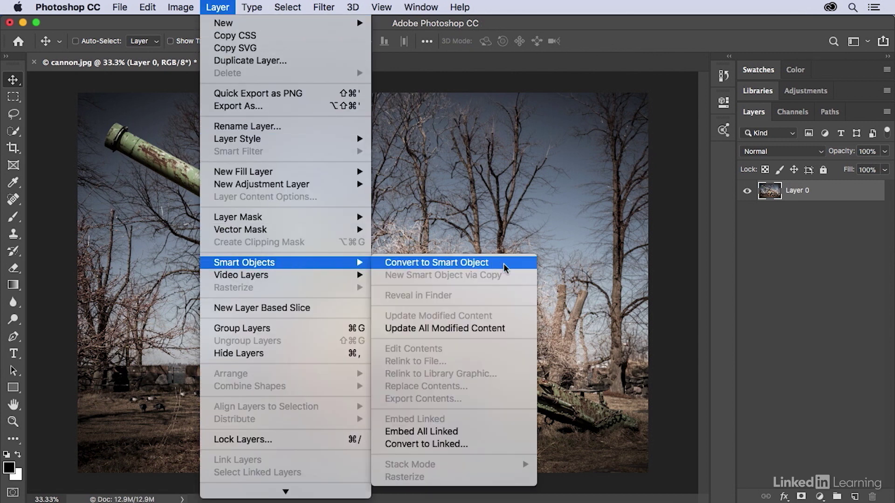
pyautogui.click(509, 264)
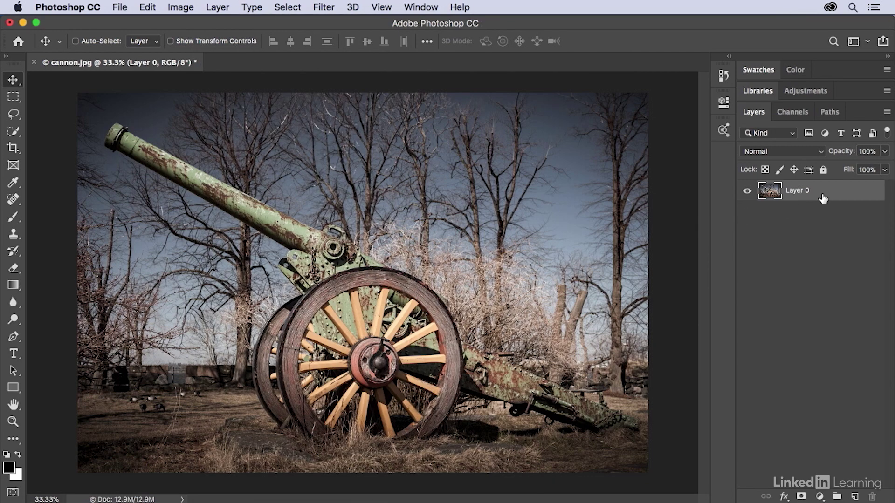
pyautogui.rightClick(823, 187)
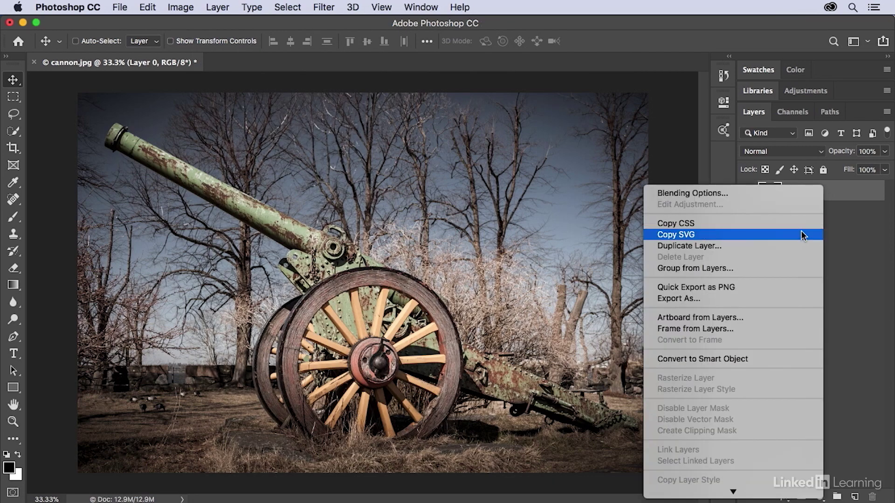
pyautogui.click(764, 359)
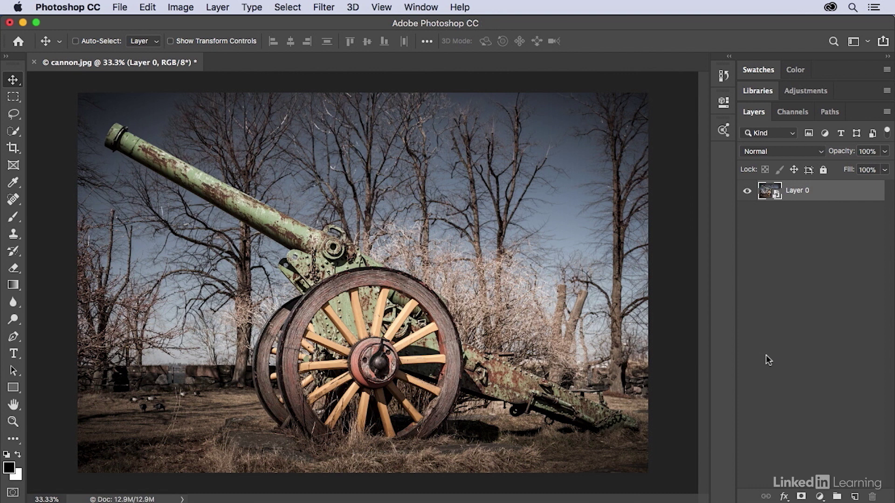
# Step: Duplicate Layer 0 via Layer Via Copy as Layer 0 copy and hide the original Layer 0
pyautogui.click(225, 9)
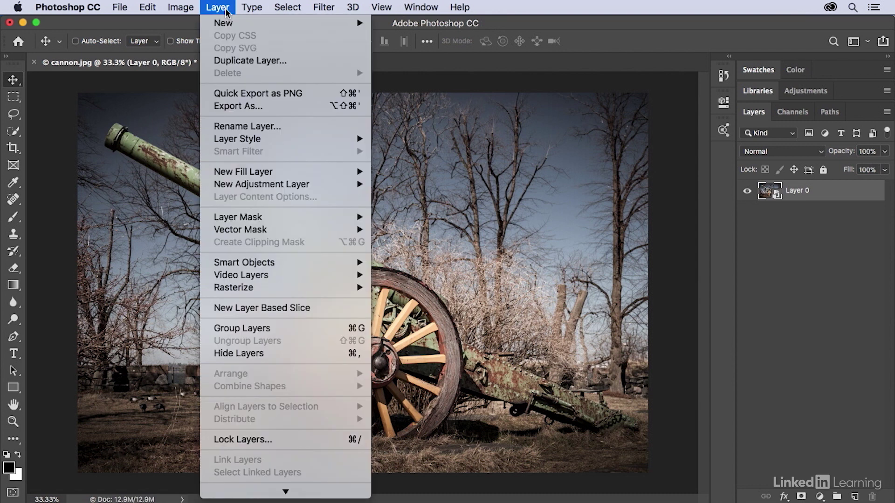
pyautogui.moveTo(224, 23)
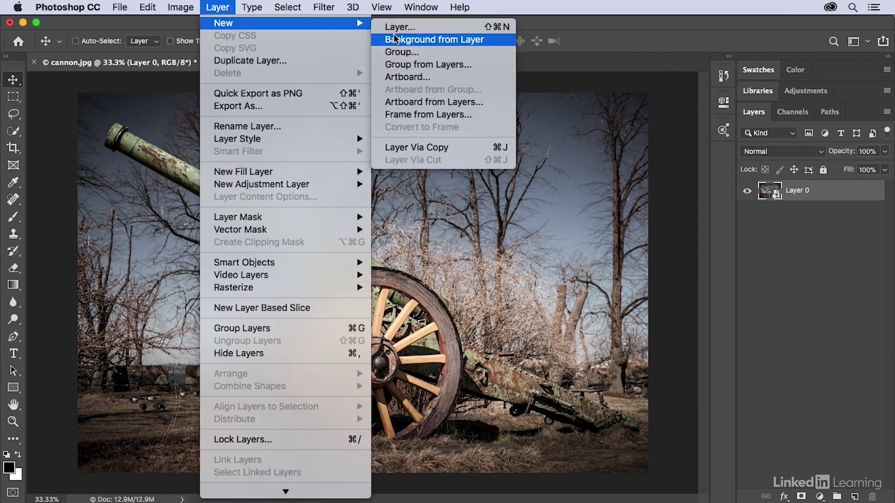
pyautogui.click(468, 149)
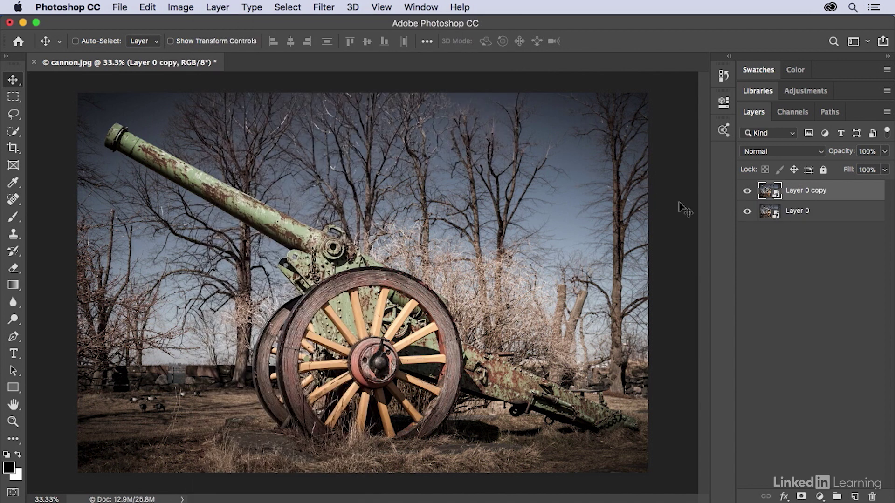
pyautogui.click(748, 211)
pyautogui.click(148, 9)
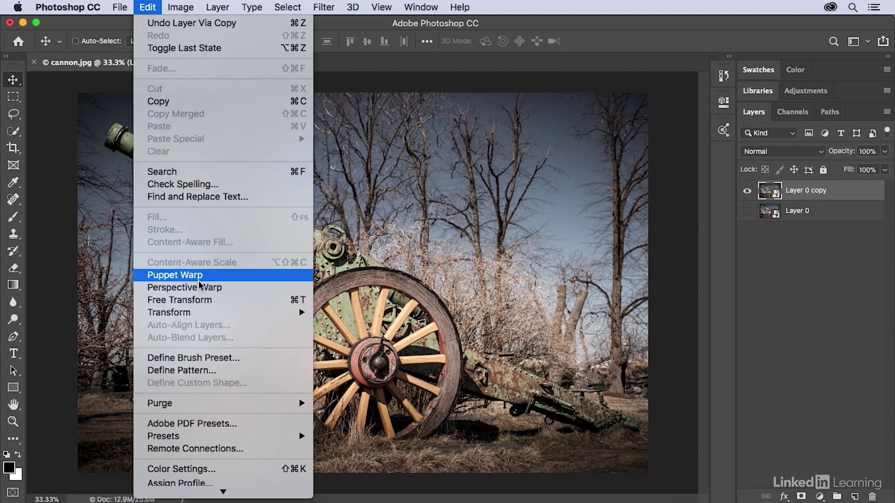
pyautogui.moveTo(169, 313)
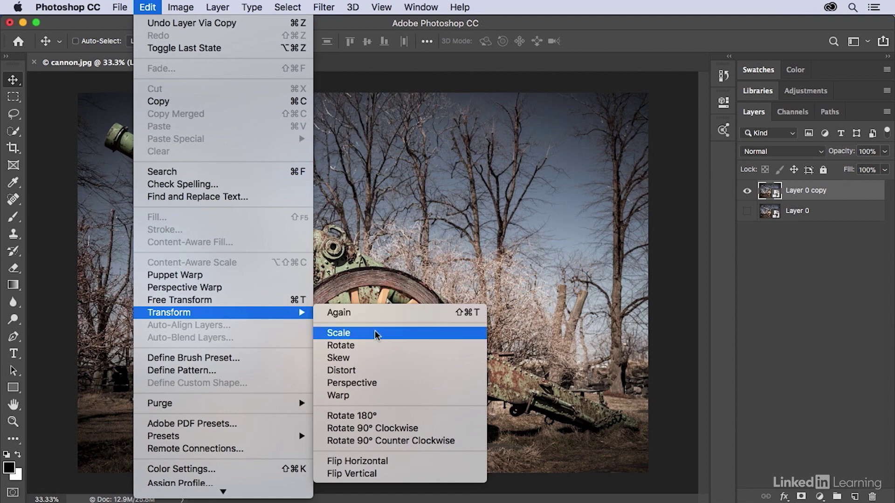
# Step: Scale Layer 0 copy down about its centre to roughly 60 percent
pyautogui.click(376, 335)
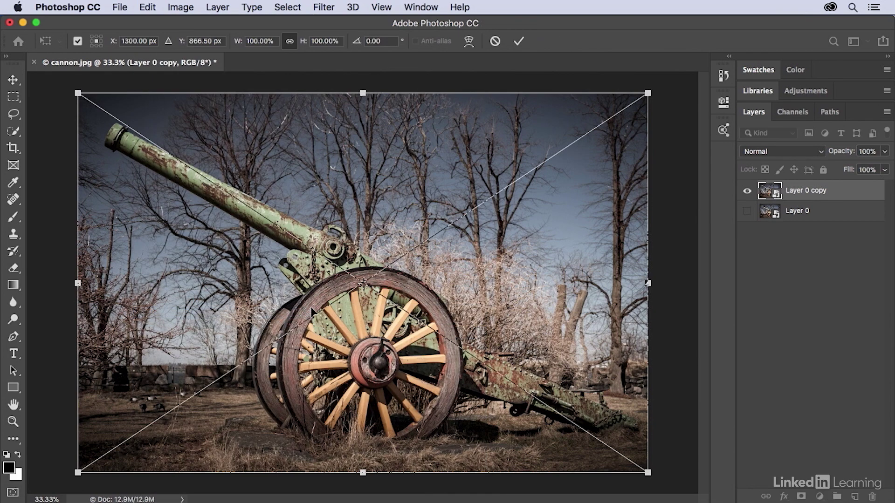
pyautogui.moveTo(78, 93)
pyautogui.mouseDown()
pyautogui.moveTo(219, 228)
pyautogui.moveTo(43, 128)
pyautogui.mouseUp()
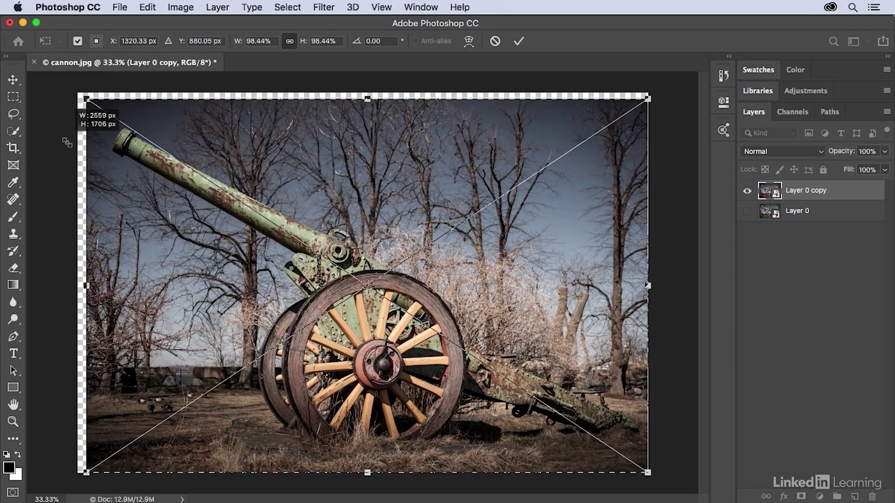
pyautogui.moveTo(43, 128); pyautogui.dragTo(148, 192)
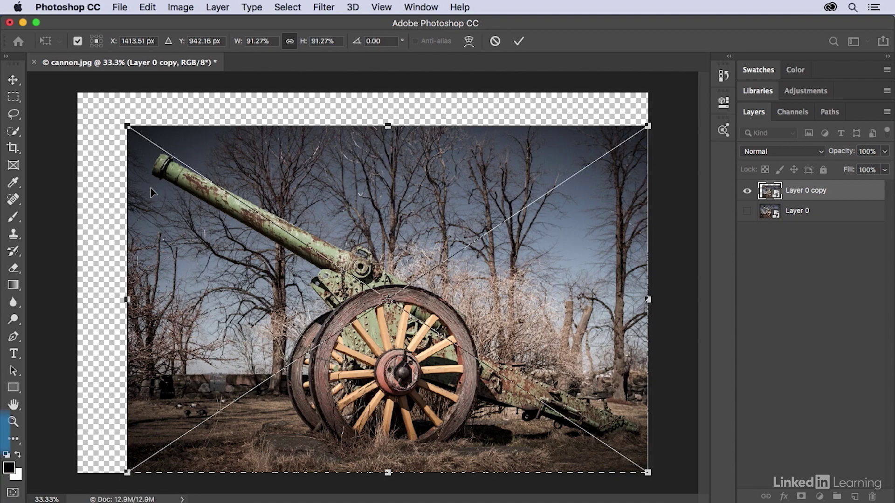
pyautogui.moveTo(127, 127)
pyautogui.mouseDown()
pyautogui.moveTo(256, 111)
pyautogui.moveTo(146, 112)
pyautogui.moveTo(233, 114)
pyautogui.moveTo(160, 109)
pyautogui.mouseUp()
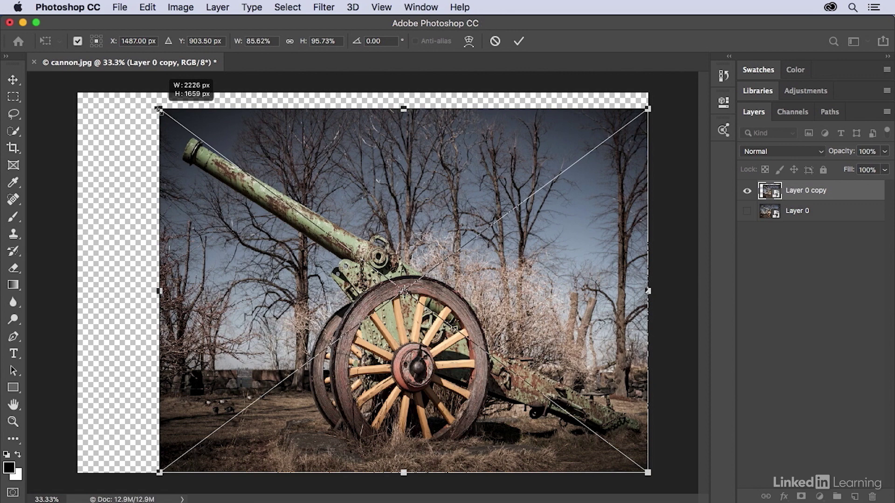
pyautogui.moveTo(159, 109); pyautogui.dragTo(166, 110)
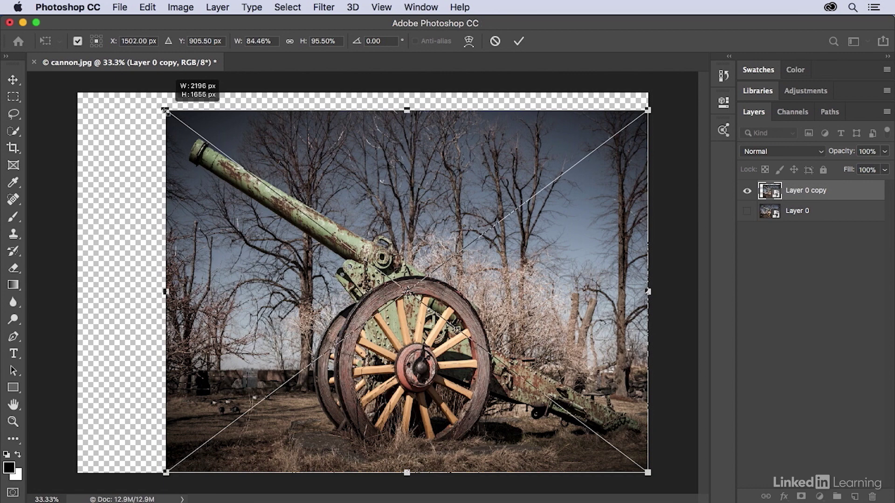
pyautogui.moveTo(166, 110); pyautogui.dragTo(120, 109)
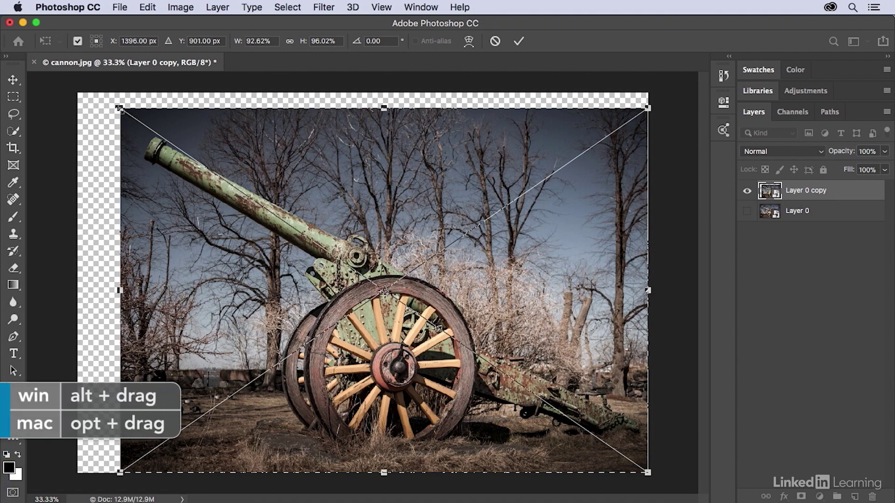
pyautogui.moveTo(120, 110)
pyautogui.mouseDown()
pyautogui.moveTo(245, 207)
pyautogui.moveTo(303, 224)
pyautogui.moveTo(260, 230)
pyautogui.moveTo(104, 153)
pyautogui.moveTo(184, 216)
pyautogui.mouseUp()
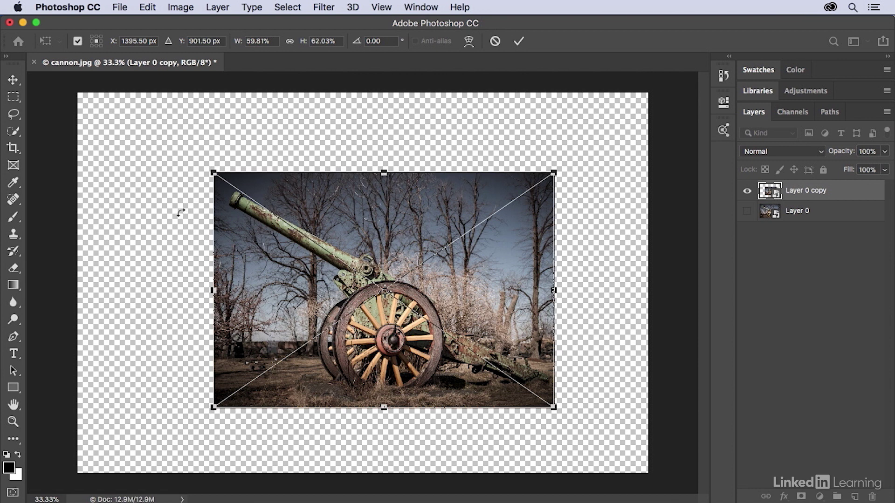
pyautogui.click(153, 11)
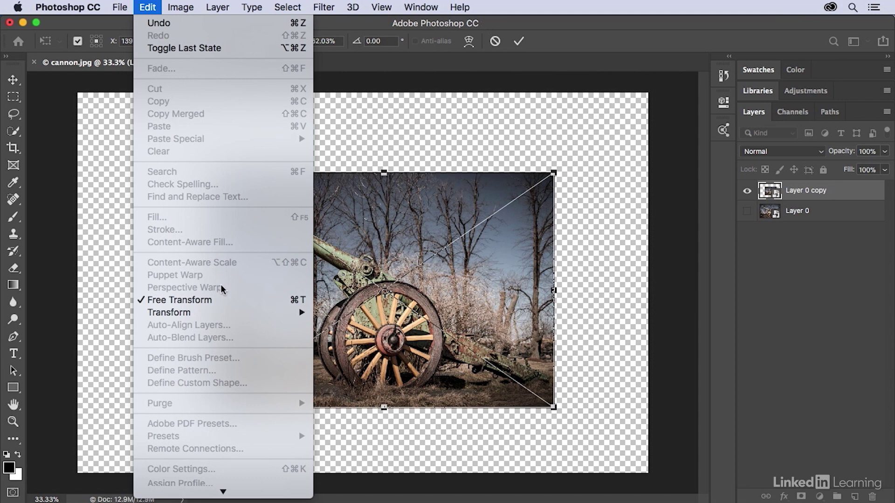
pyautogui.moveTo(169, 312)
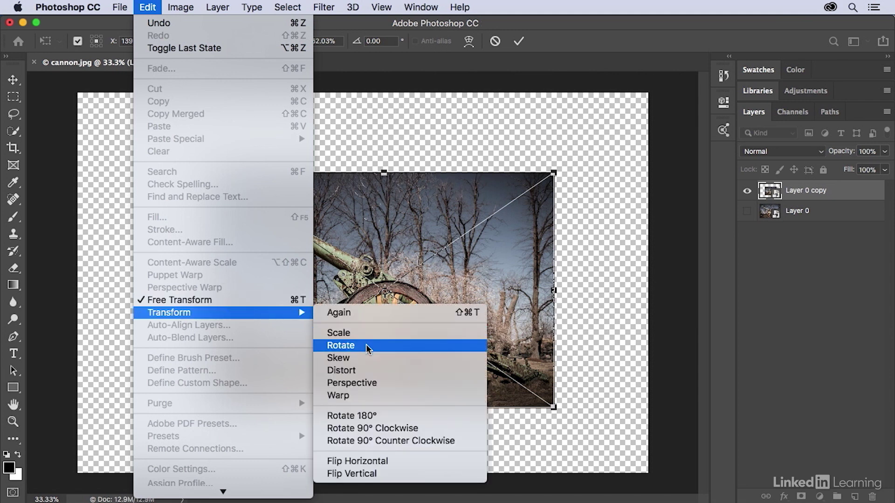
pyautogui.click(367, 347)
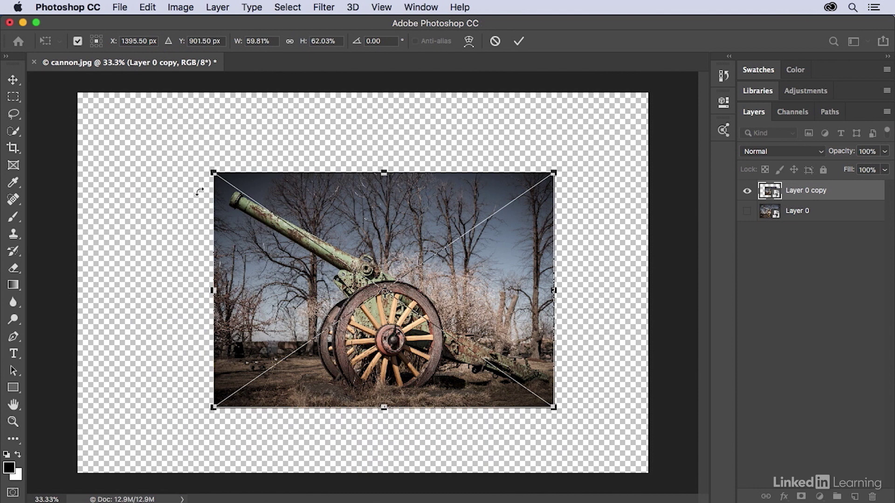
pyautogui.moveTo(199, 191)
pyautogui.mouseDown()
pyautogui.moveTo(193, 179)
pyautogui.moveTo(209, 158)
pyautogui.mouseUp()
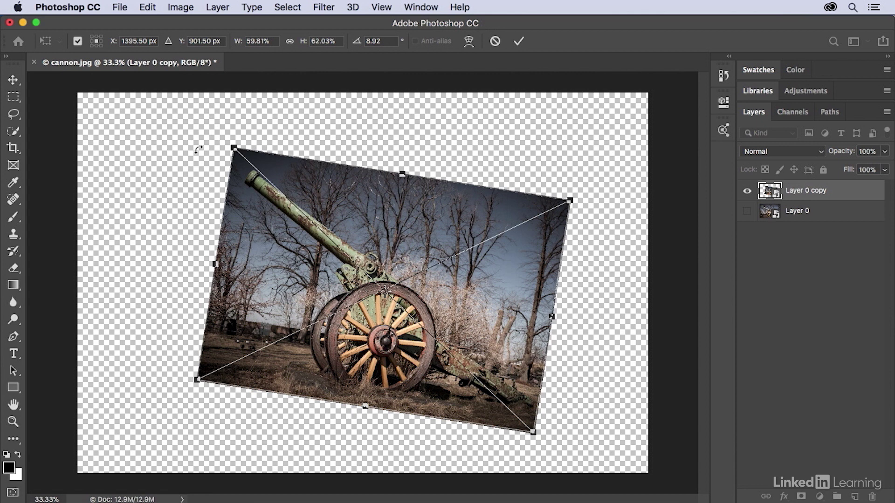
pyautogui.click(387, 41)
pyautogui.write('0')
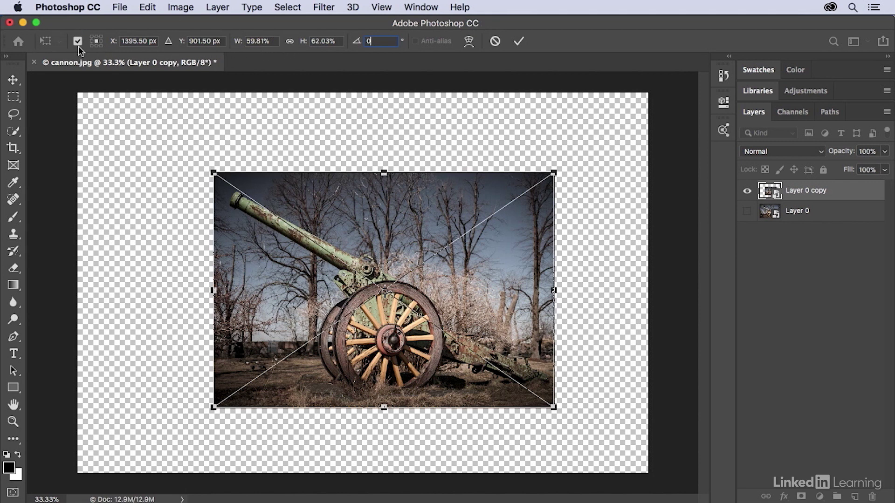
pyautogui.click(78, 41)
# Step: Re-enable the transform reference point and place the pivot in the photo's upper-right sky
pyautogui.moveTo(199, 149)
pyautogui.mouseDown()
pyautogui.moveTo(170, 201)
pyautogui.moveTo(186, 139)
pyautogui.mouseUp()
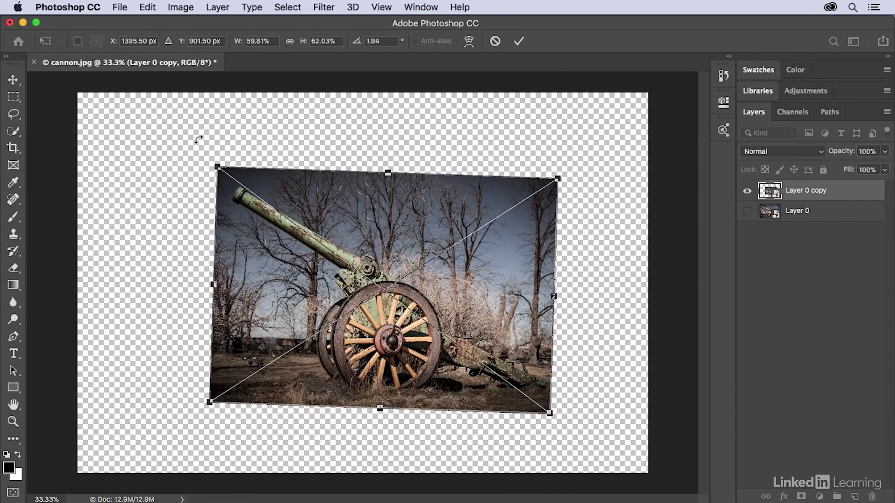
pyautogui.click(78, 42)
pyautogui.click(93, 38)
pyautogui.click(102, 35)
pyautogui.click(101, 45)
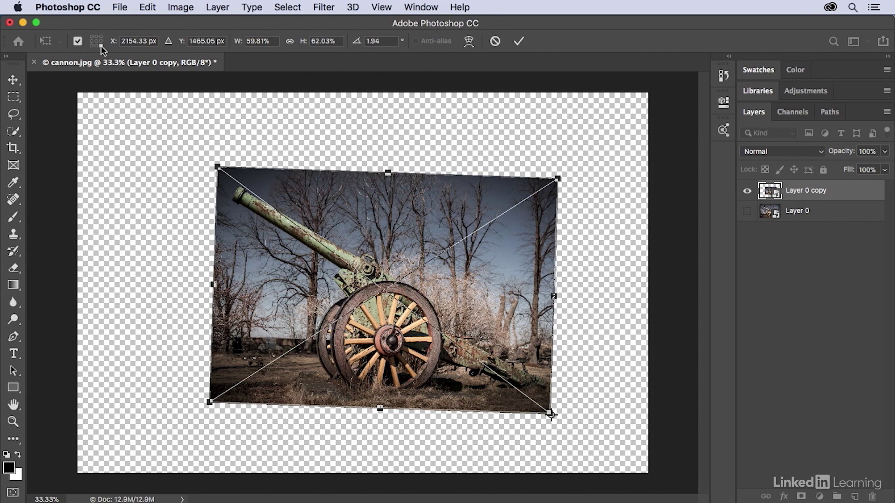
pyautogui.click(93, 45)
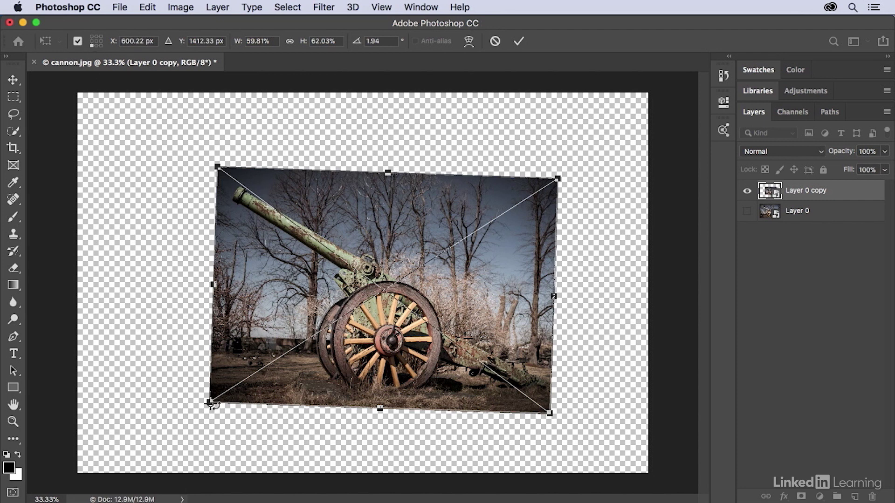
pyautogui.moveTo(209, 403)
pyautogui.mouseDown()
pyautogui.moveTo(224, 404)
pyautogui.moveTo(258, 263)
pyautogui.mouseUp()
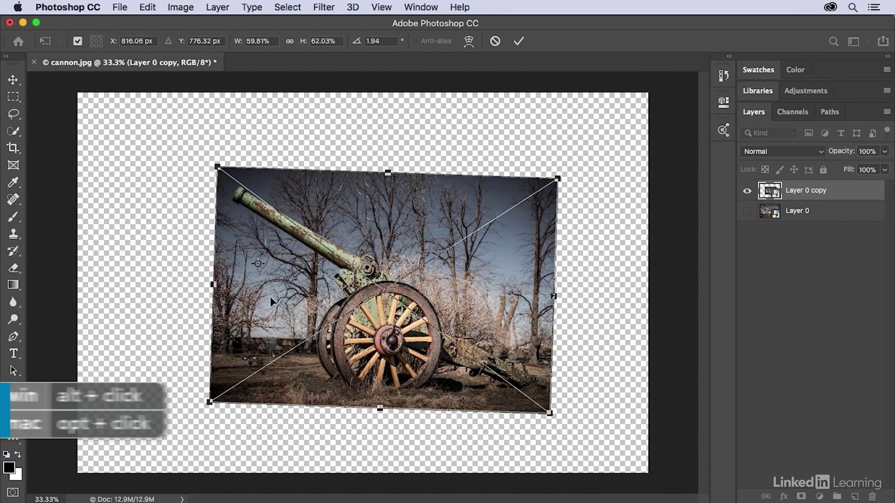
pyautogui.keyDown('alt'); pyautogui.click(514, 250); pyautogui.keyUp('alt')
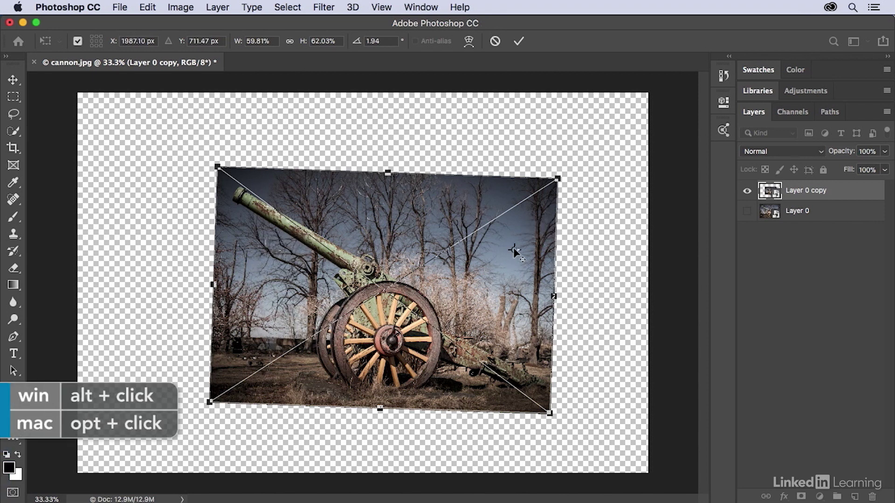
pyautogui.keyDown('alt'); pyautogui.click(500, 201); pyautogui.keyUp('alt')
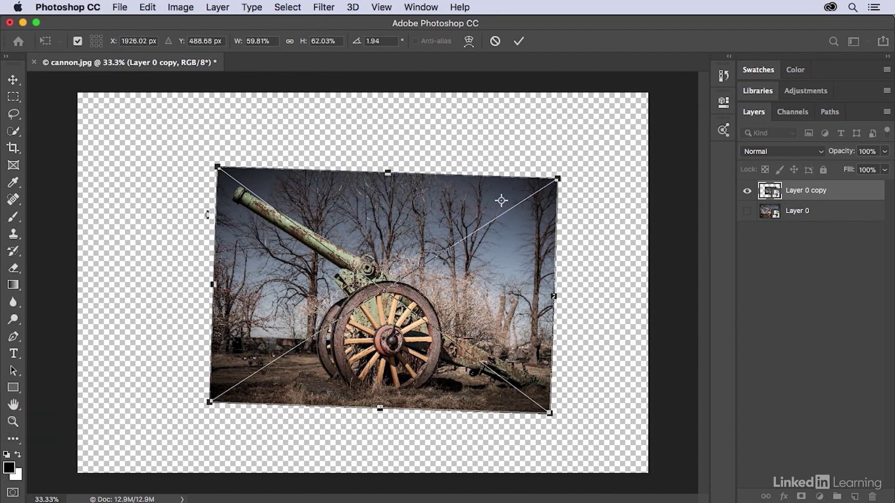
# Step: Tilt the photo to 4.18° around the pivot, recentre the pivot, and shift it up-left
pyautogui.moveTo(204, 216); pyautogui.dragTo(191, 226)
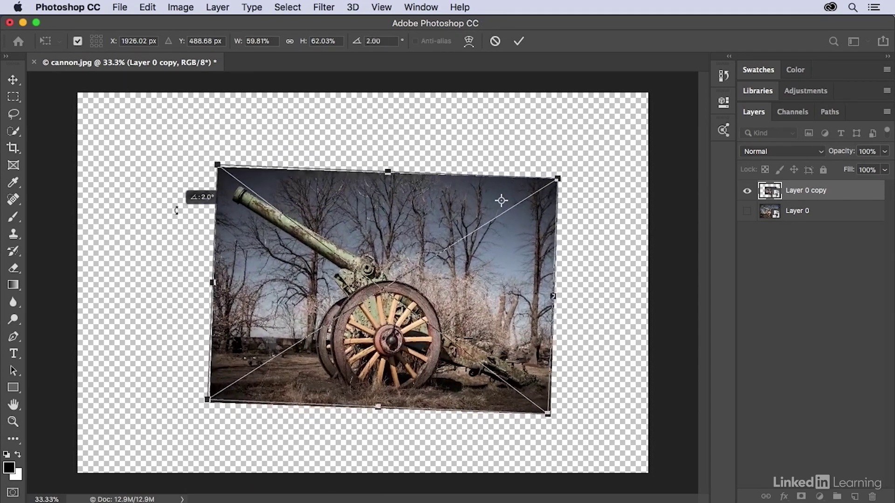
pyautogui.moveTo(190, 225); pyautogui.dragTo(176, 203)
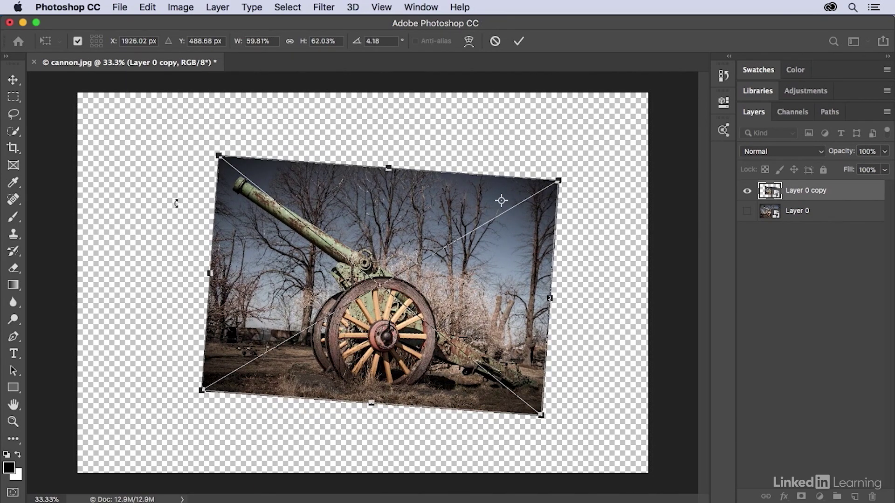
pyautogui.click(96, 42)
pyautogui.moveTo(300, 283); pyautogui.dragTo(279, 268)
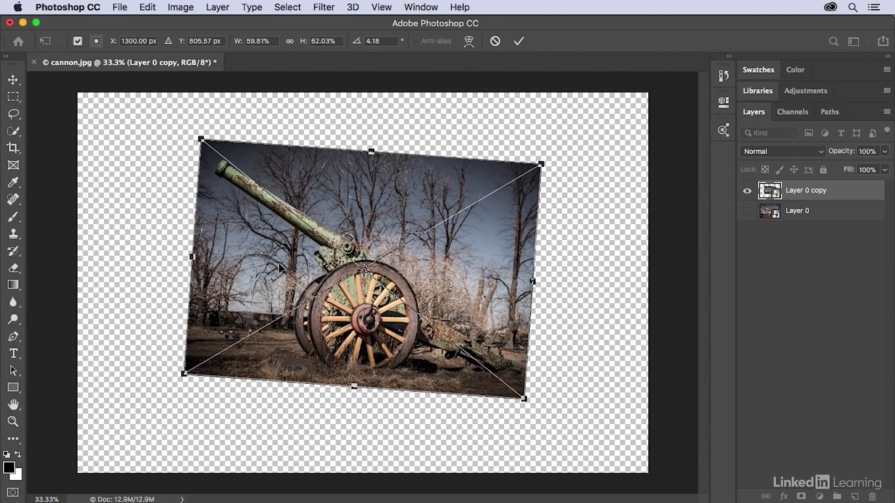
pyautogui.click(147, 9)
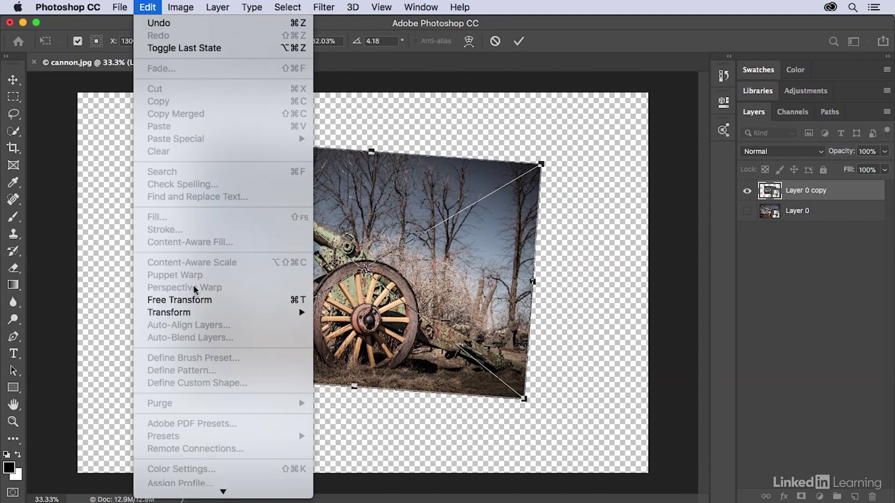
pyautogui.moveTo(168, 312)
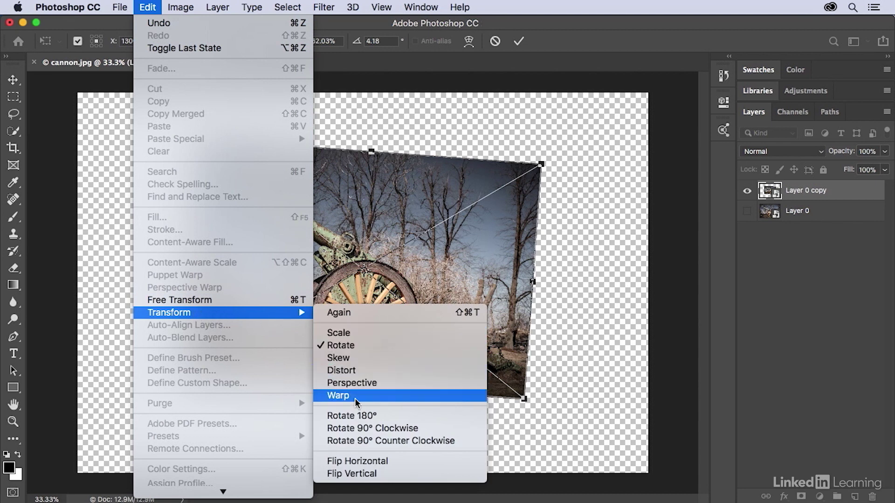
pyautogui.click(408, 287)
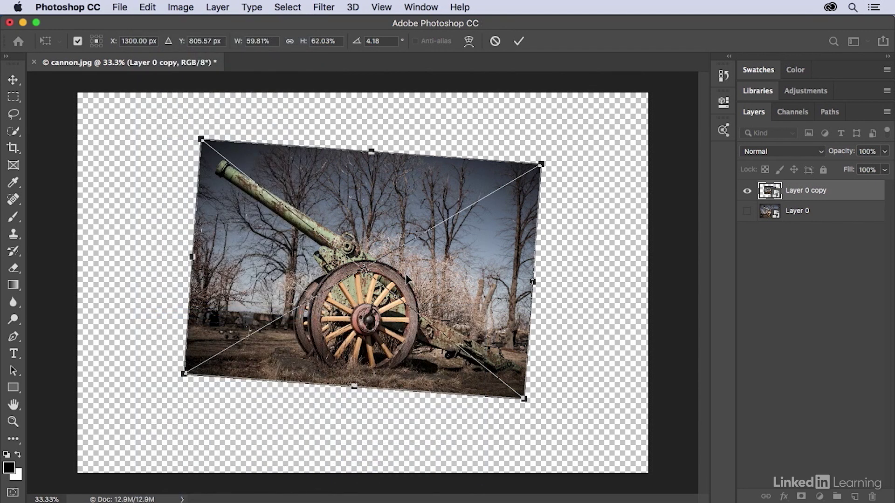
# Step: Skew the photo's top edge left, then pull its top-left corner down in Perspective
pyautogui.rightClick(433, 264)
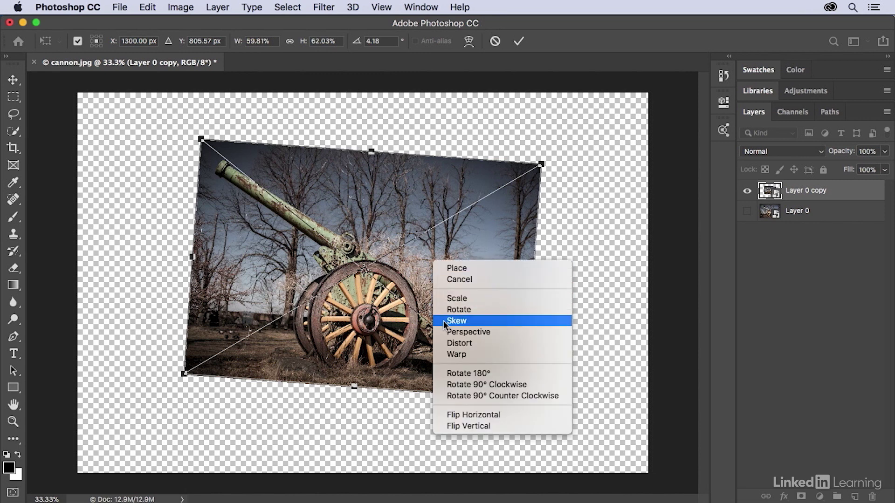
pyautogui.click(445, 323)
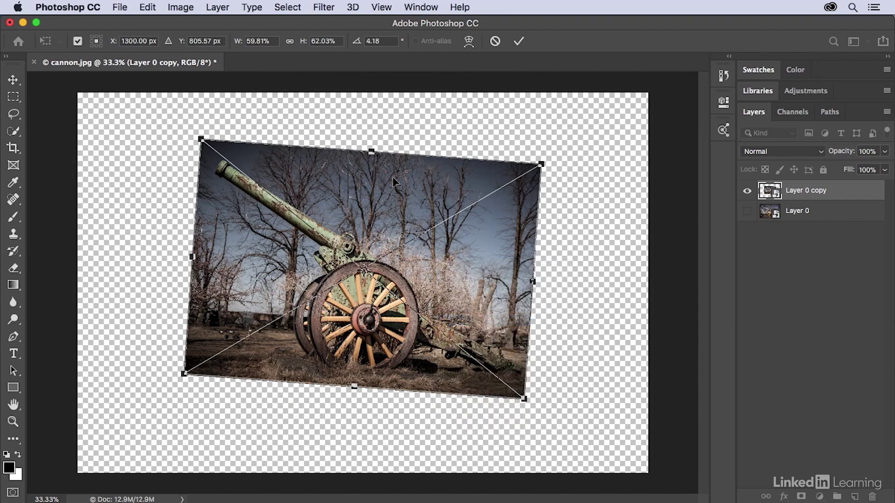
pyautogui.moveTo(372, 152); pyautogui.dragTo(353, 153)
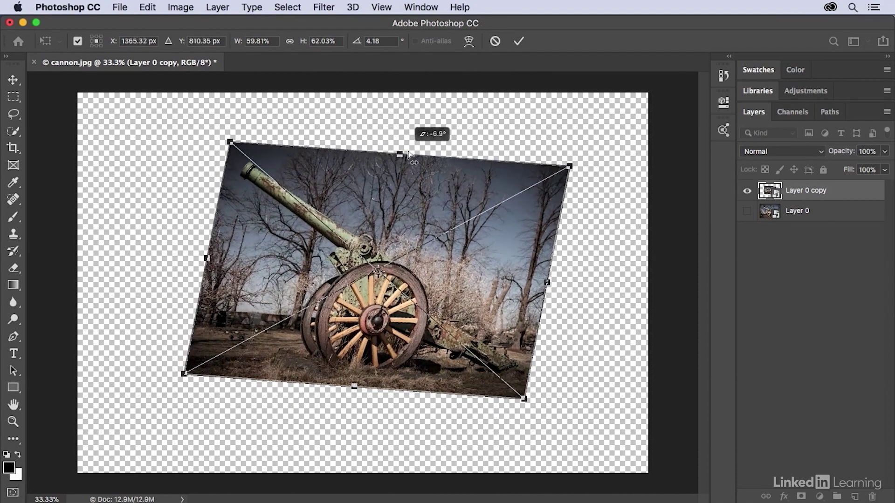
pyautogui.moveTo(354, 155); pyautogui.dragTo(336, 155)
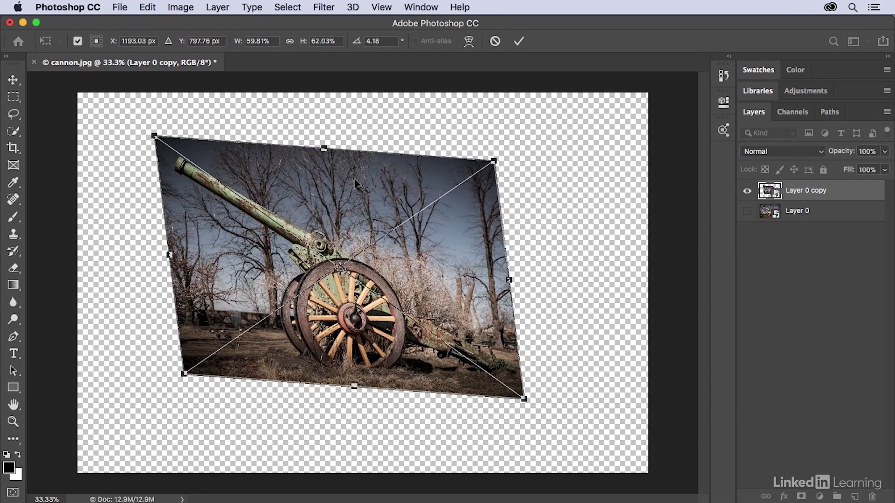
pyautogui.rightClick(378, 193)
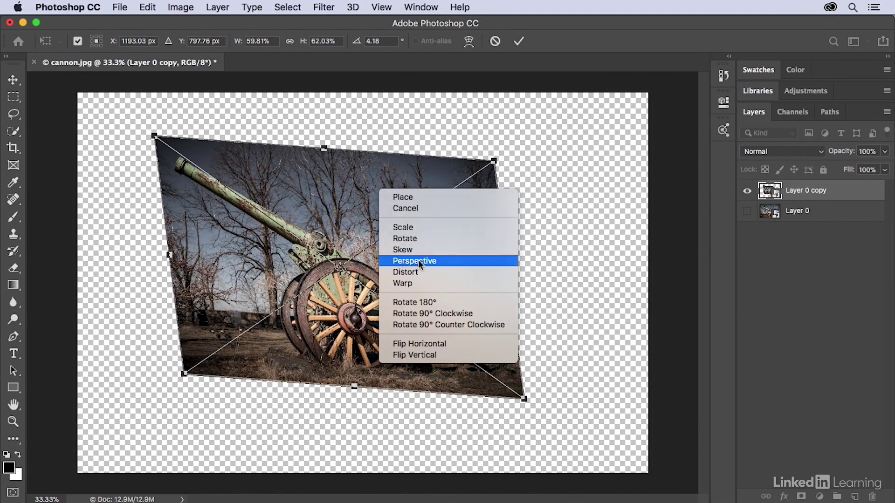
pyautogui.click(436, 265)
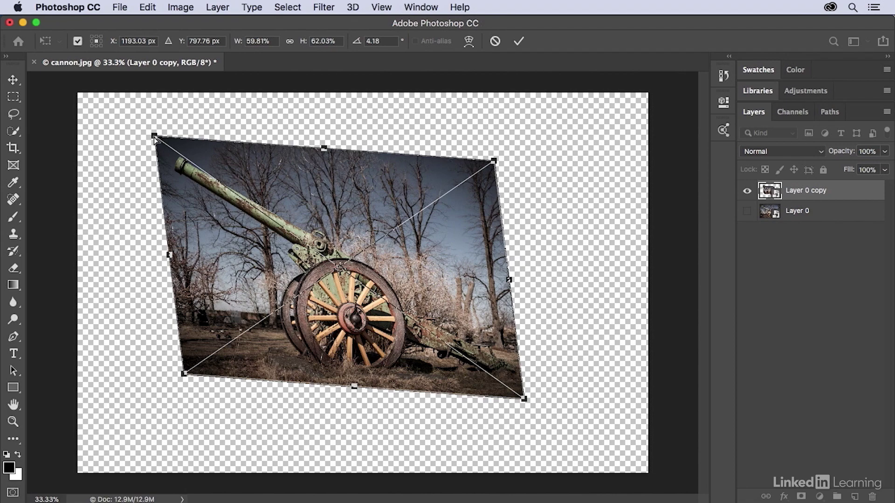
pyautogui.moveTo(155, 136); pyautogui.dragTo(158, 161)
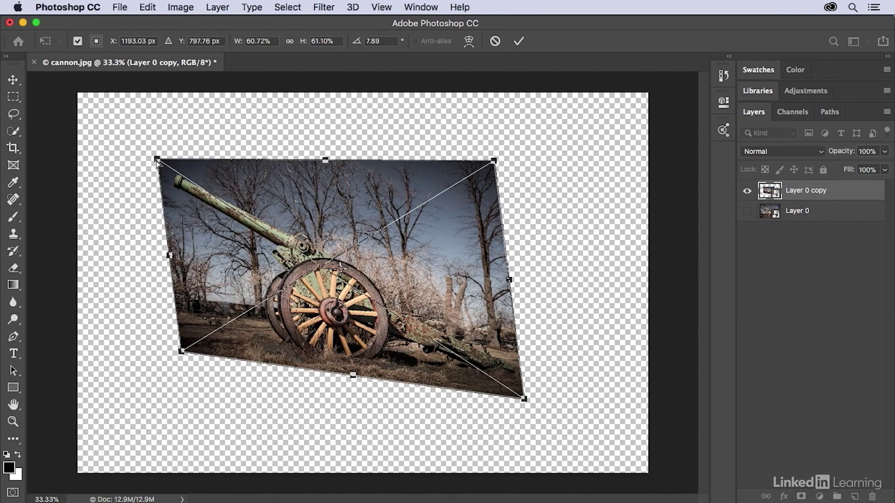
# Step: Distort the lower-left corner, then cancel the whole transform to restore the photo
pyautogui.rightClick(231, 183)
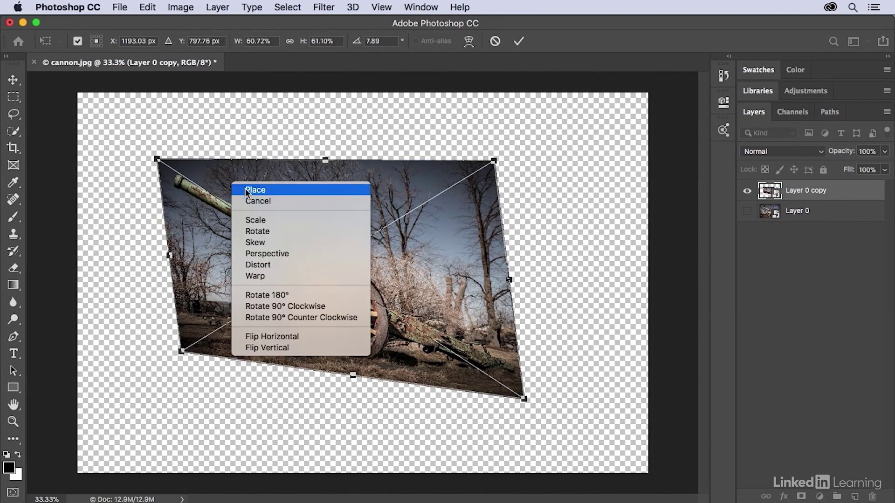
pyautogui.click(284, 266)
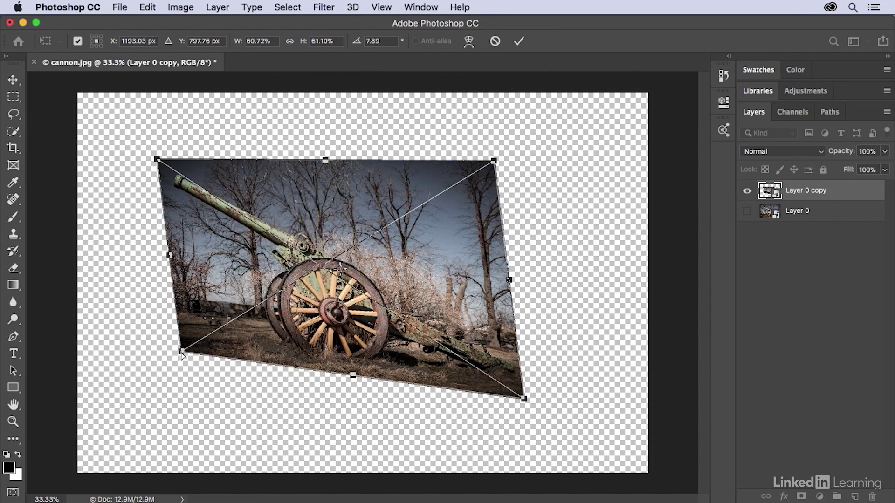
pyautogui.moveTo(183, 354); pyautogui.dragTo(135, 336)
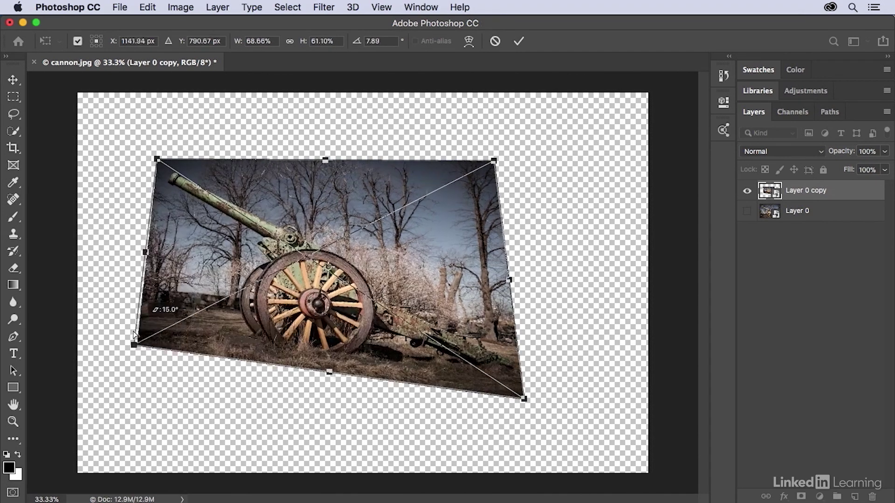
pyautogui.moveTo(135, 336); pyautogui.dragTo(219, 355)
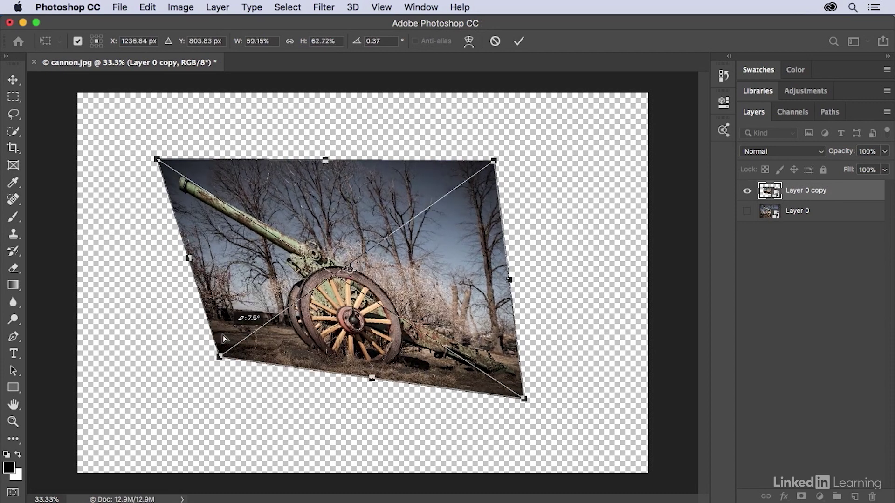
pyautogui.rightClick(283, 280)
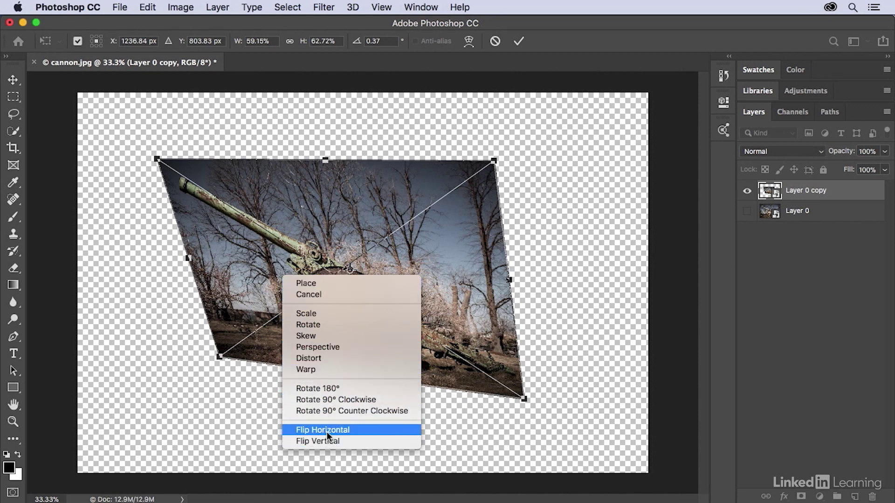
pyautogui.click(256, 345)
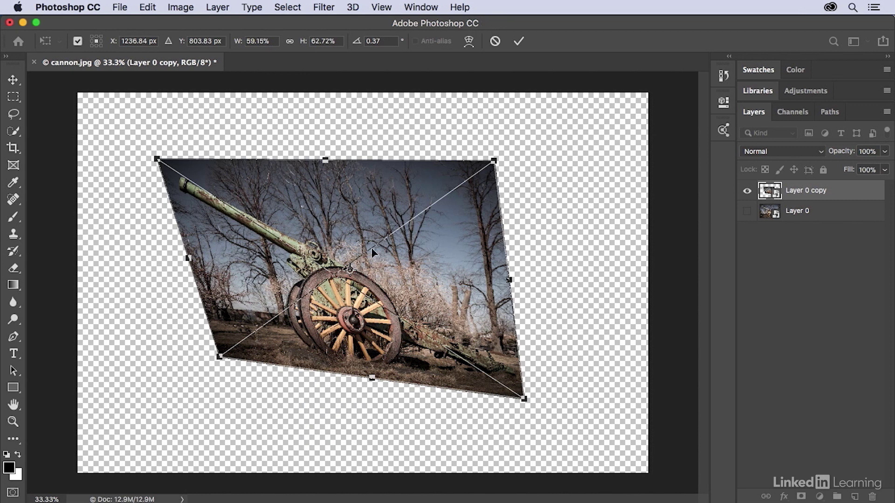
pyautogui.click(495, 42)
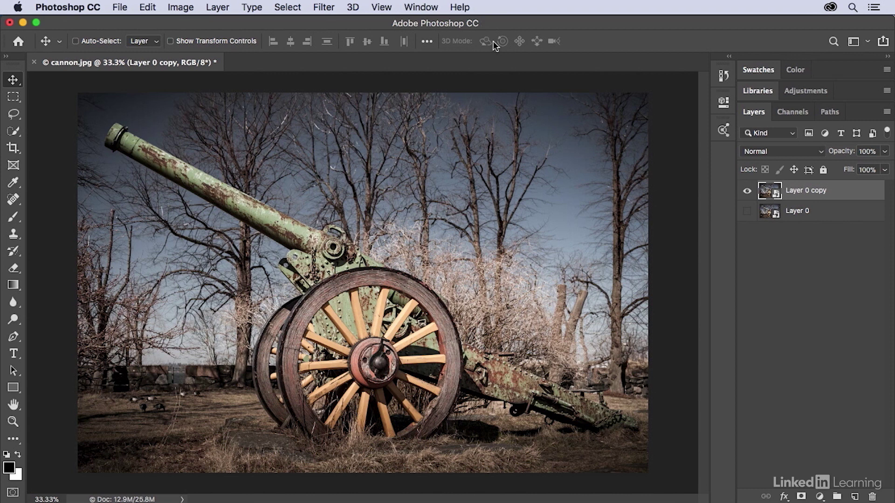
# Step: Free Transform the cannon copy to about 90% around its centre and commit it
pyautogui.click(149, 9)
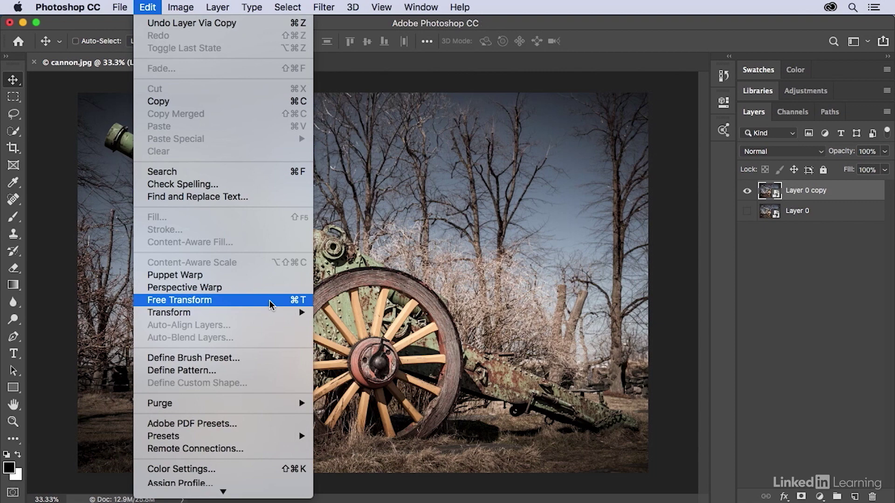
pyautogui.click(272, 305)
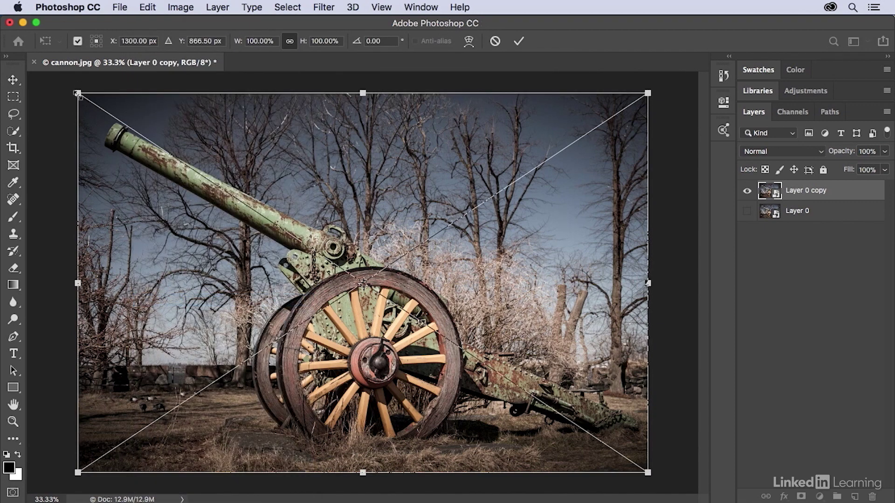
pyautogui.moveTo(81, 98); pyautogui.dragTo(106, 113)
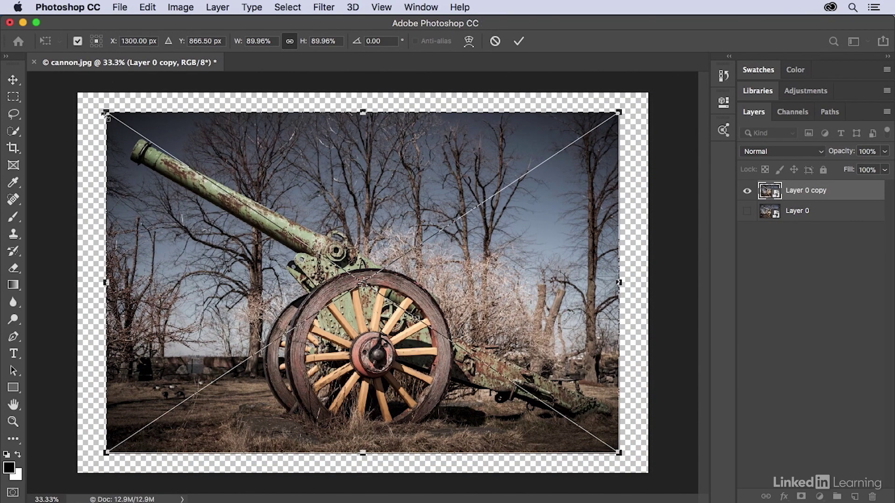
pyautogui.press('Return')
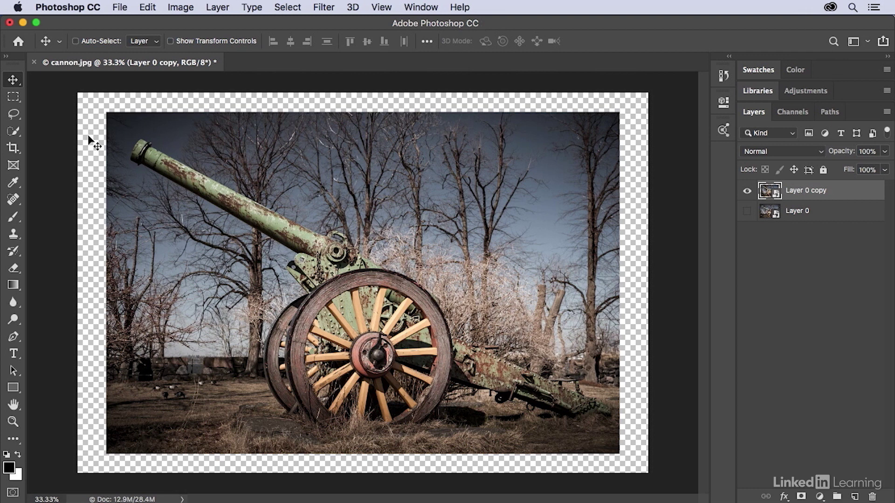
pyautogui.click(60, 9)
pyautogui.moveTo(68, 48)
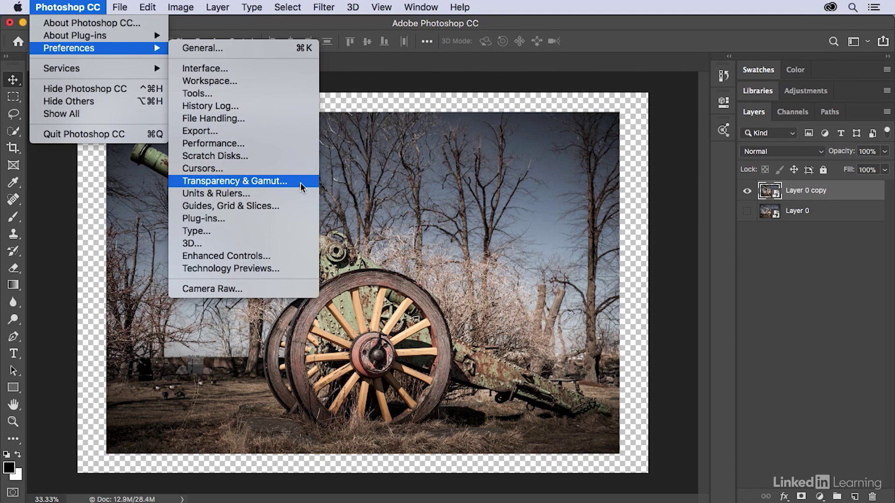
# Step: Set Transparency & Gamut Grid Size to None and confirm with OK
pyautogui.click(300, 182)
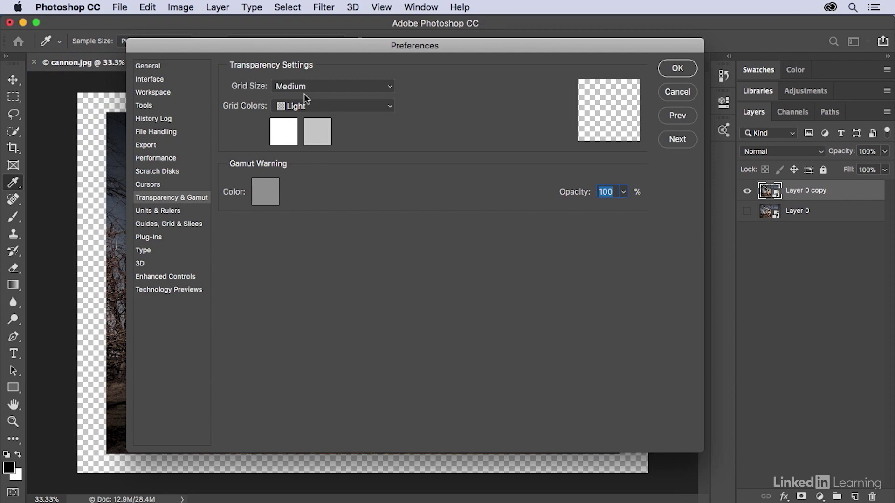
pyautogui.click(334, 89)
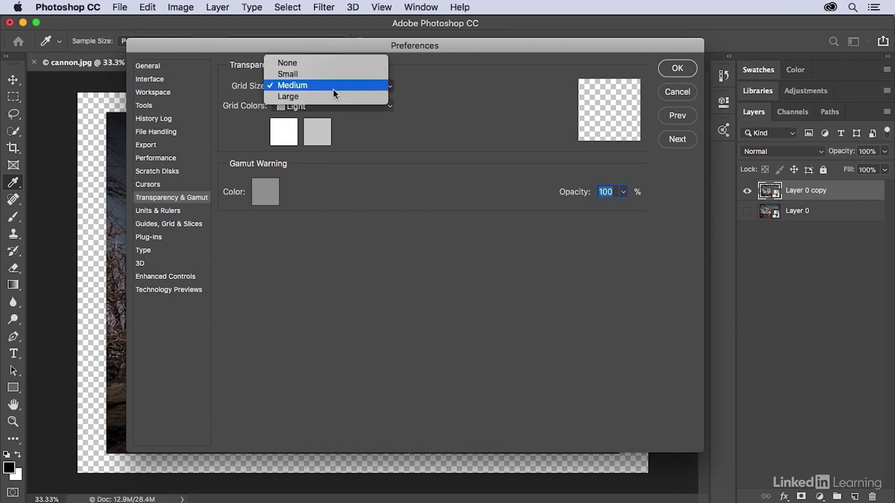
pyautogui.click(346, 68)
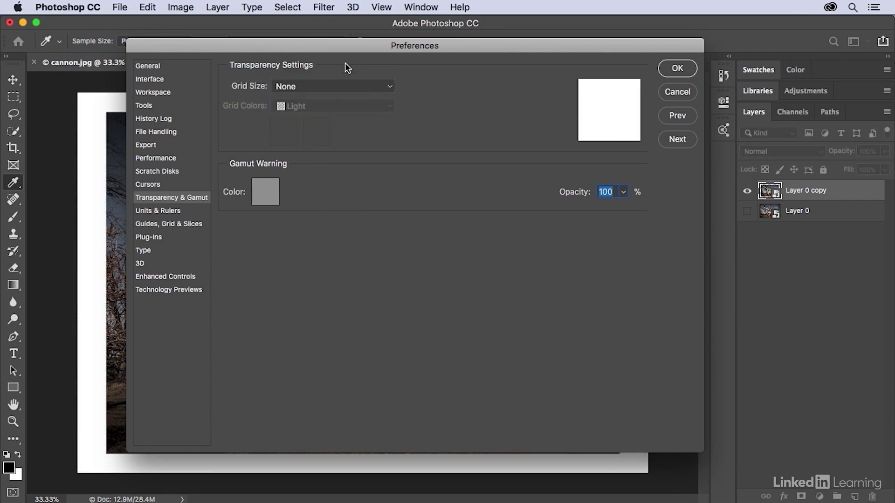
pyautogui.click(673, 70)
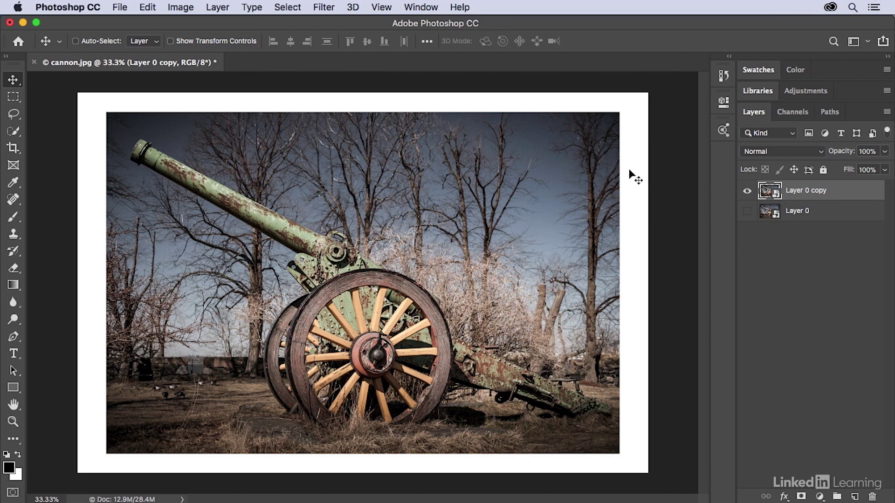
# Step: Show Layer 0, lower its opacity to 48%, and reselect Layer 0 copy
pyautogui.click(746, 210)
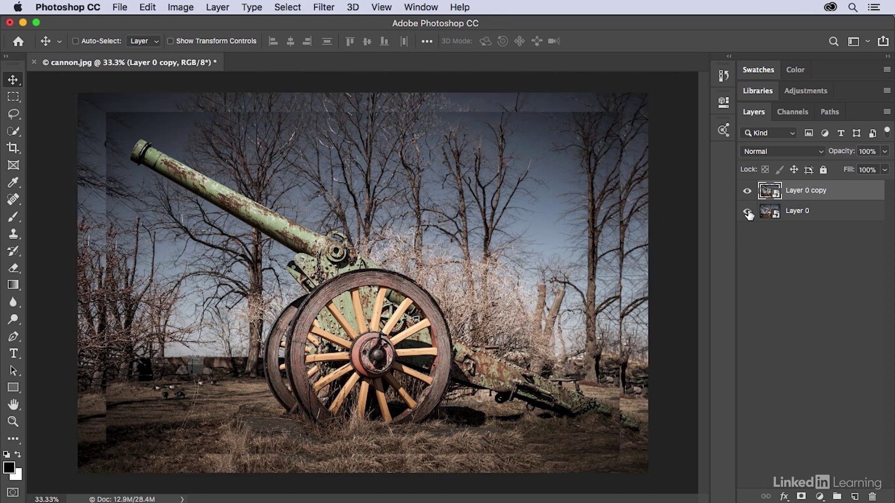
pyautogui.click(795, 213)
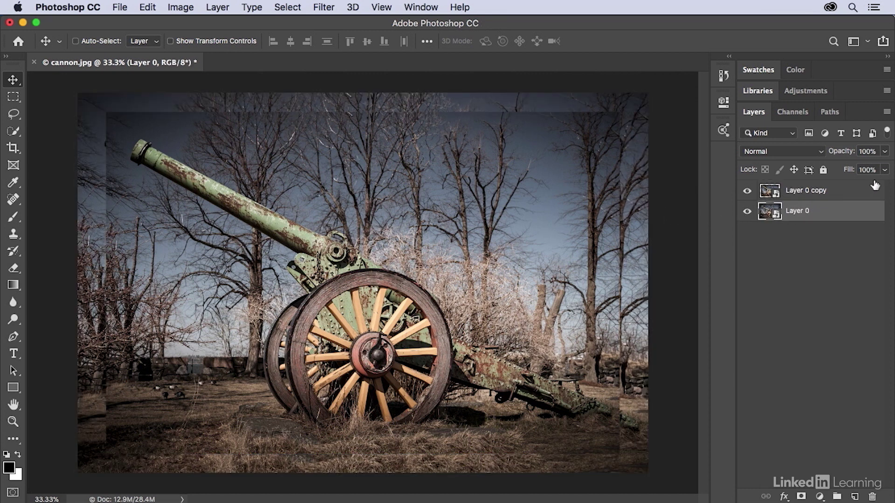
pyautogui.moveTo(888, 154)
pyautogui.mouseDown()
pyautogui.moveTo(879, 171)
pyautogui.moveTo(839, 171)
pyautogui.moveTo(852, 168)
pyautogui.mouseUp()
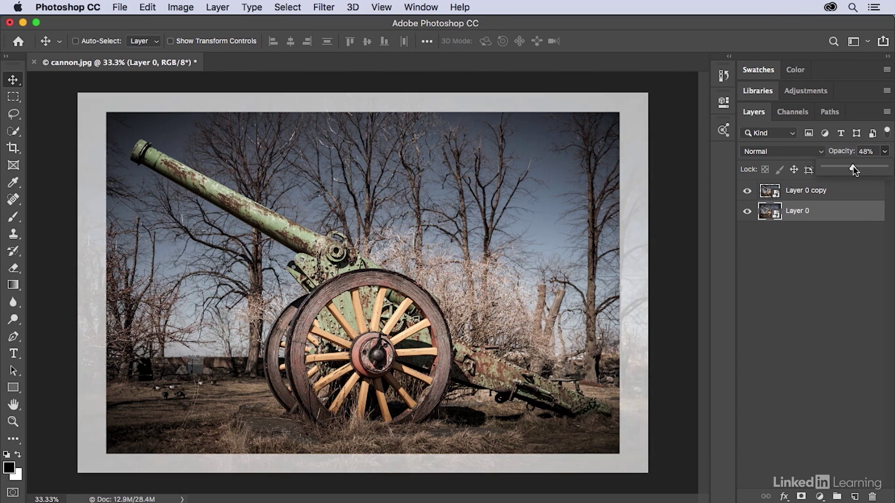
pyautogui.click(796, 193)
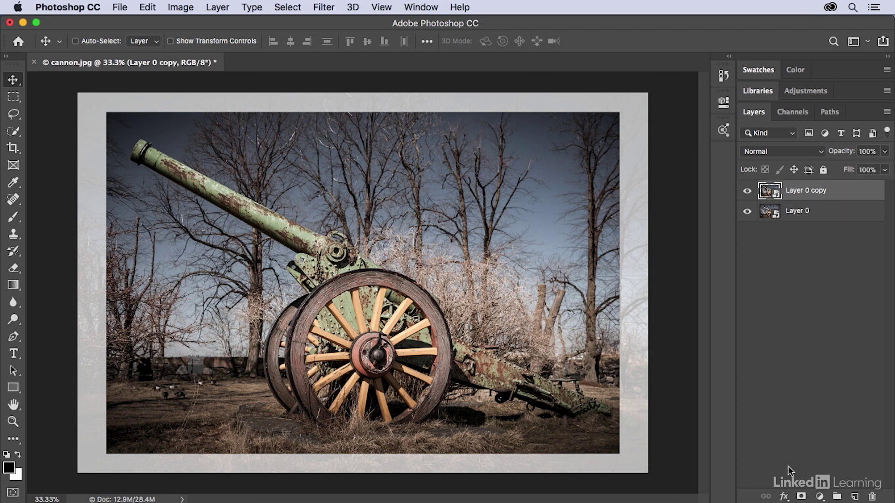
# Step: Add a Drop Shadow to Layer 0 copy: opacity 58%, angle 134°, distance 41 px, size 27 px
pyautogui.click(785, 496)
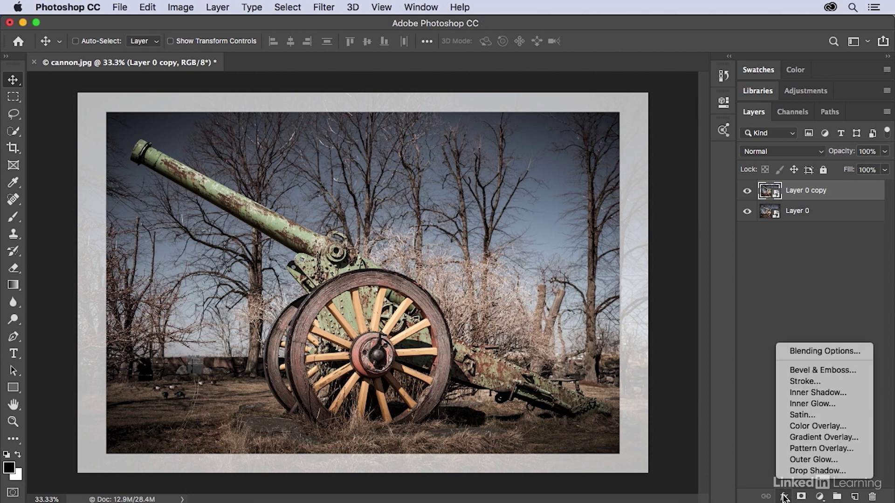
pyautogui.click(810, 471)
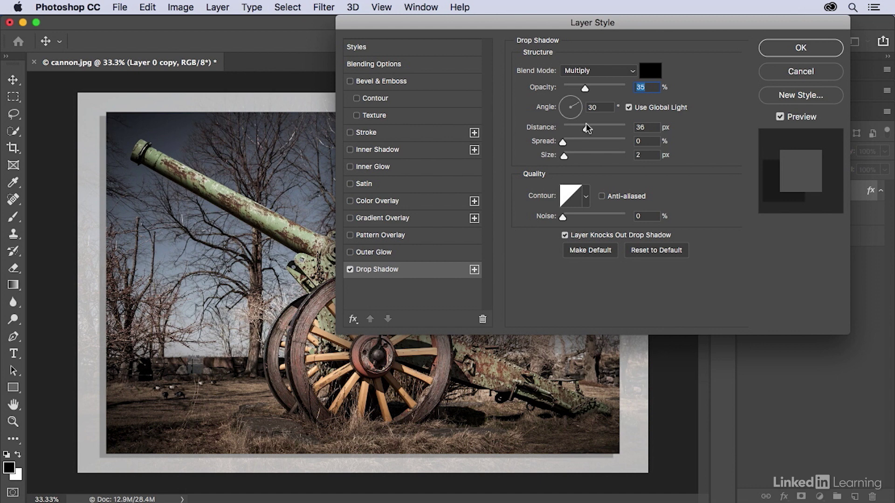
pyautogui.moveTo(582, 90); pyautogui.dragTo(597, 90)
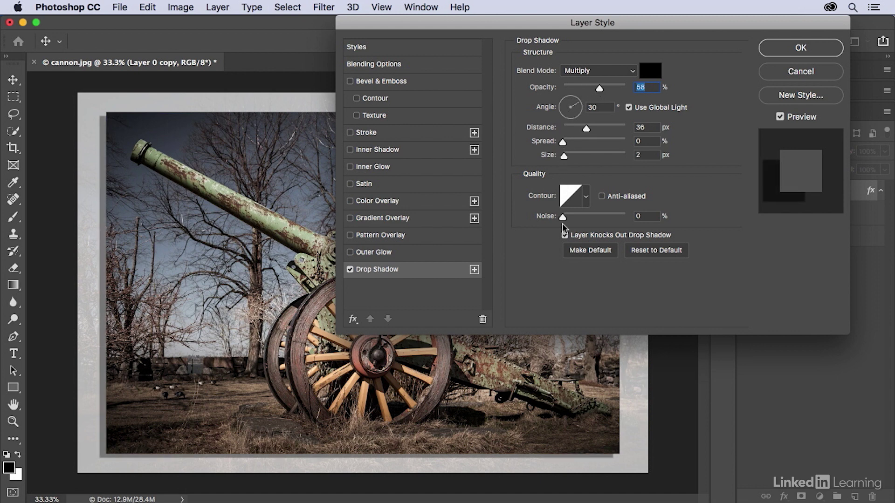
pyautogui.moveTo(608, 463); pyautogui.dragTo(619, 457)
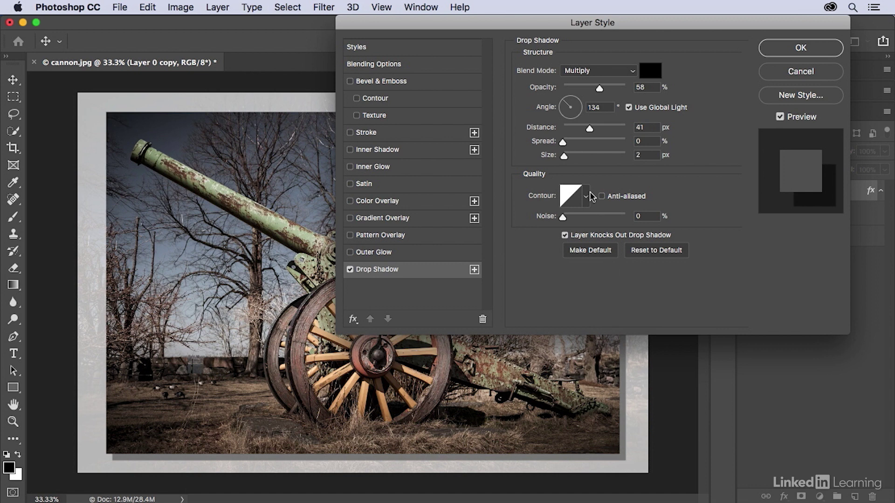
pyautogui.moveTo(564, 156); pyautogui.dragTo(573, 159)
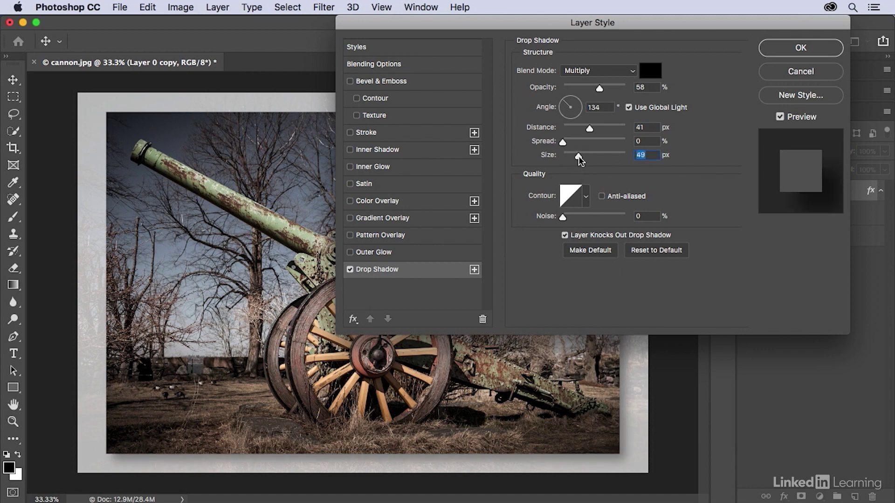
pyautogui.click(775, 49)
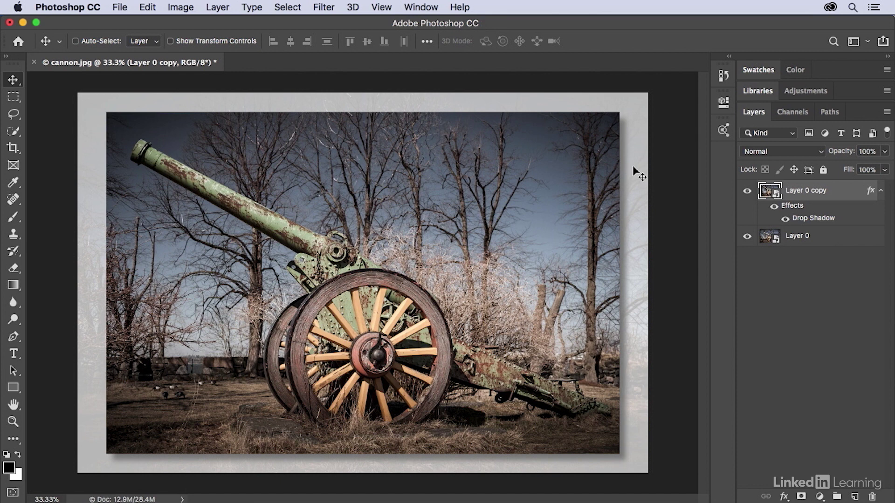
pyautogui.hotkey('ctrl', 't')
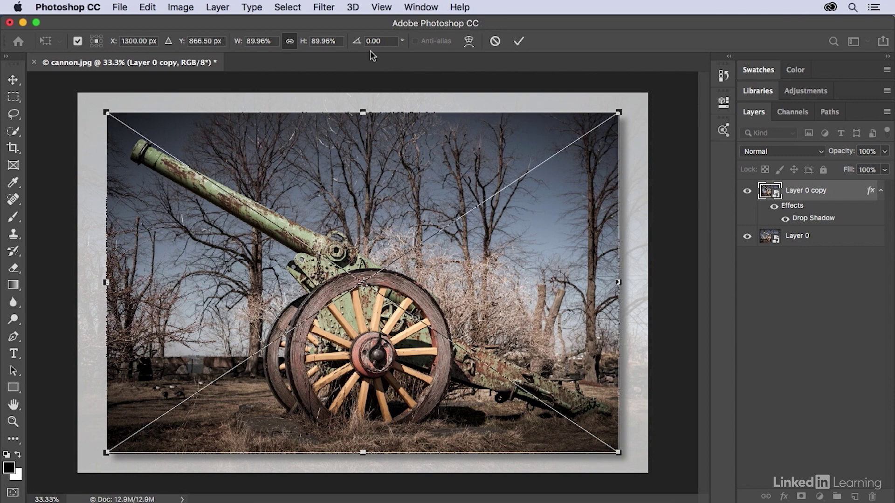
pyautogui.click(518, 41)
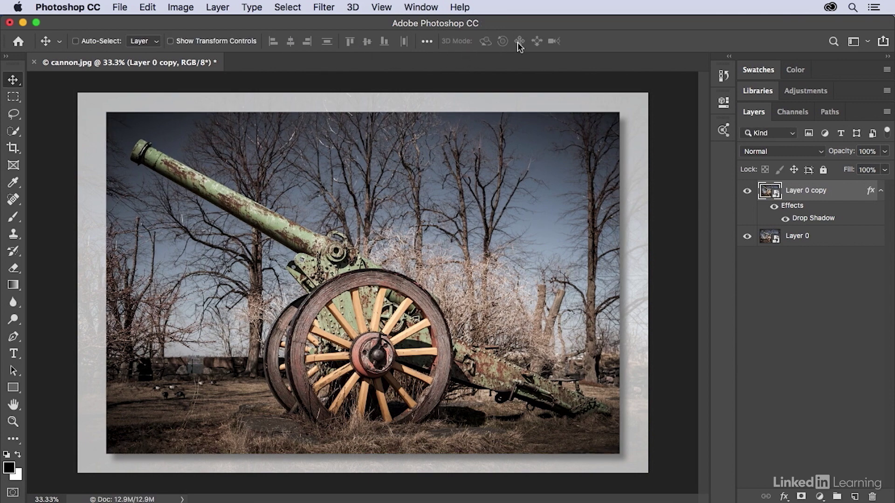
pyautogui.click(147, 7)
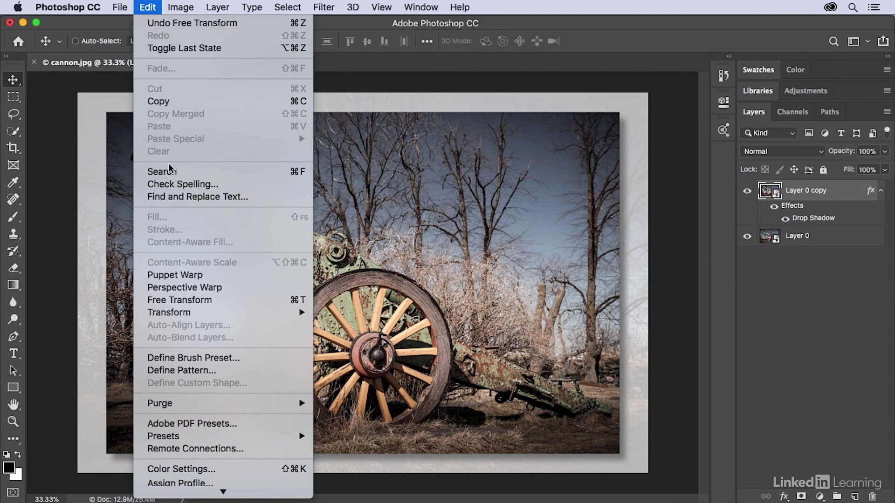
pyautogui.moveTo(169, 312)
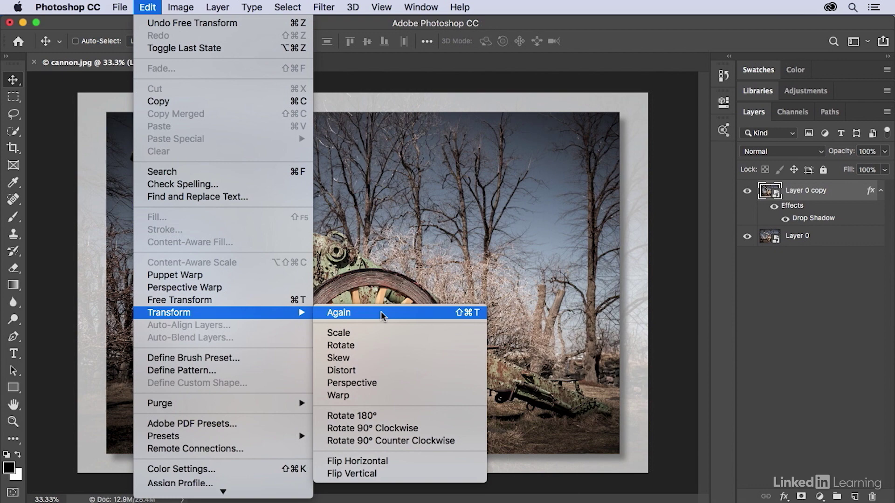
pyautogui.click(403, 271)
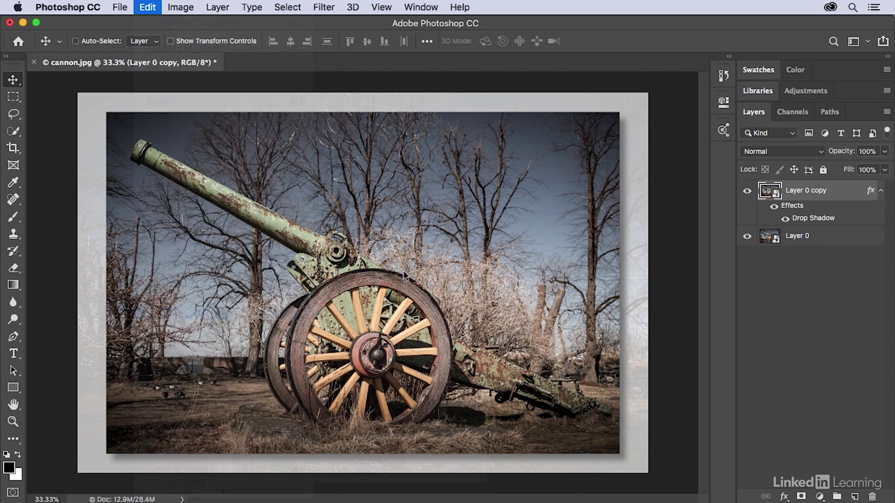